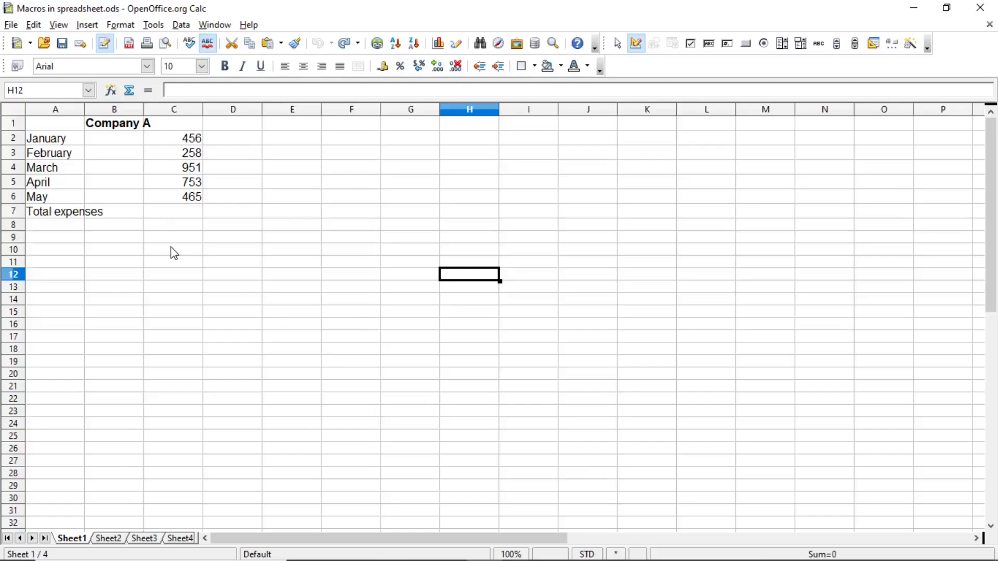
Step: Start recording a macro with the empty Total expenses cell C7 selected on Sheet1
{"action": "left_click", "coordinate": [121, 541]}
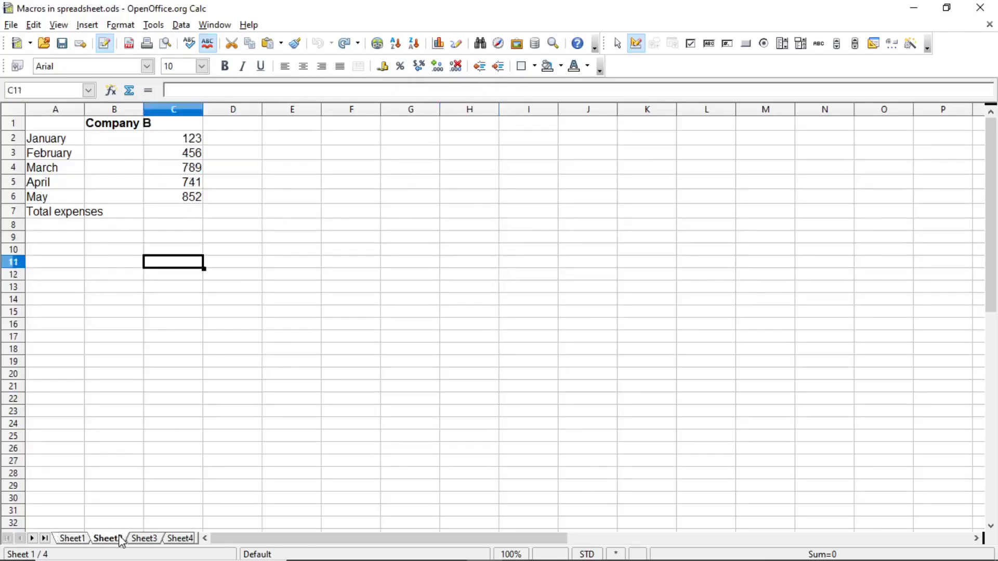
{"action": "left_click", "coordinate": [85, 540]}
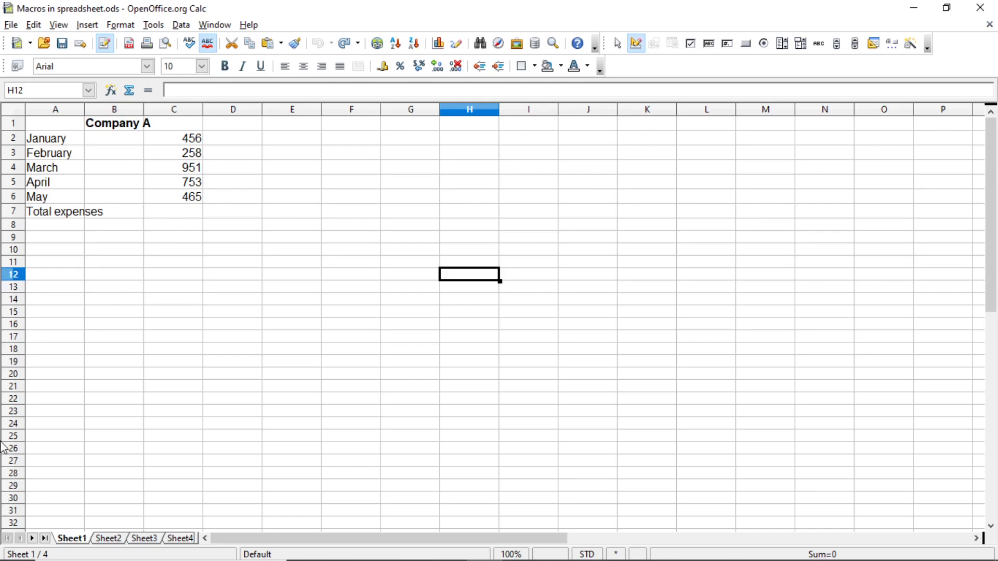
{"action": "left_click", "coordinate": [164, 216]}
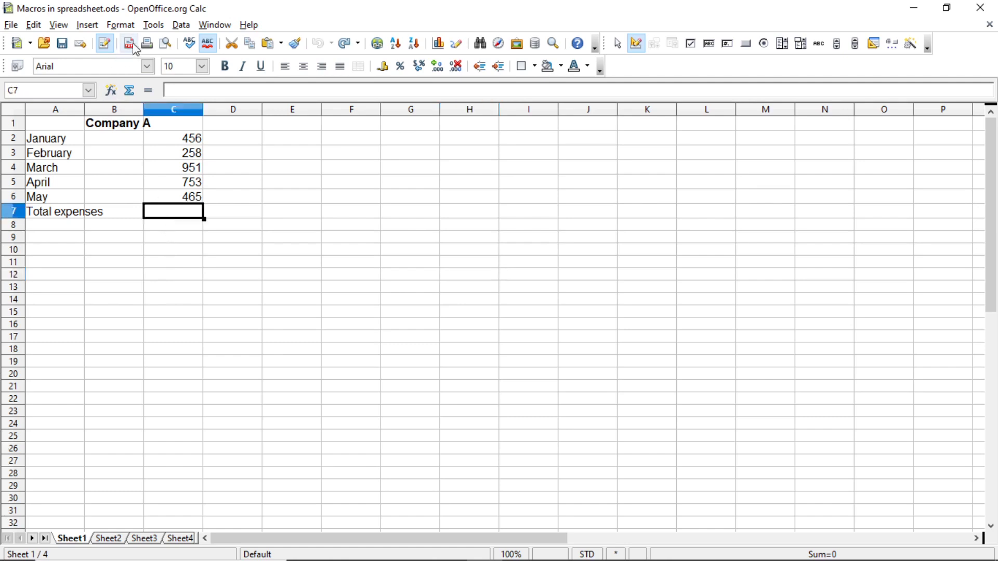
{"action": "left_click", "coordinate": [150, 26]}
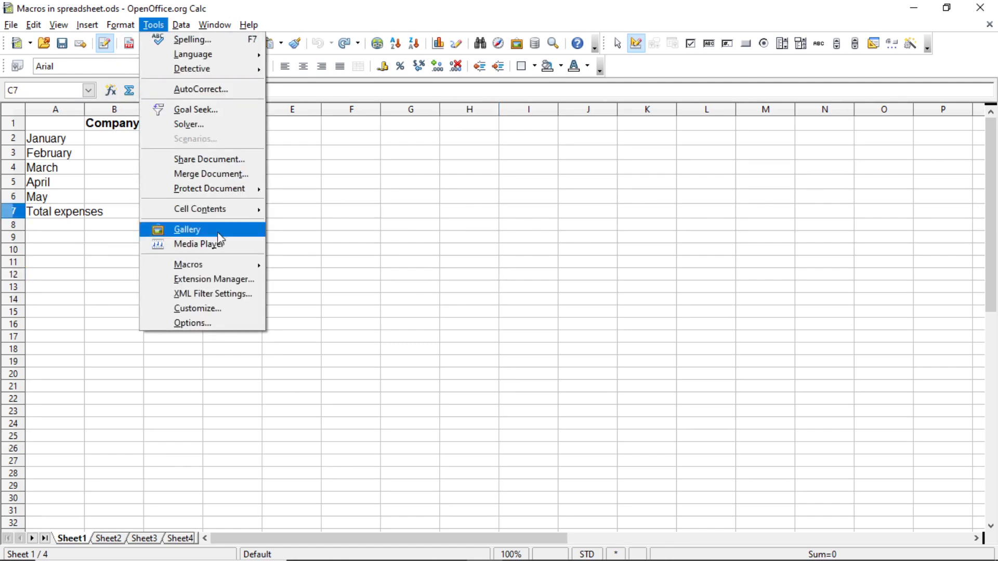
{"action": "mouse_move", "coordinate": [219, 264]}
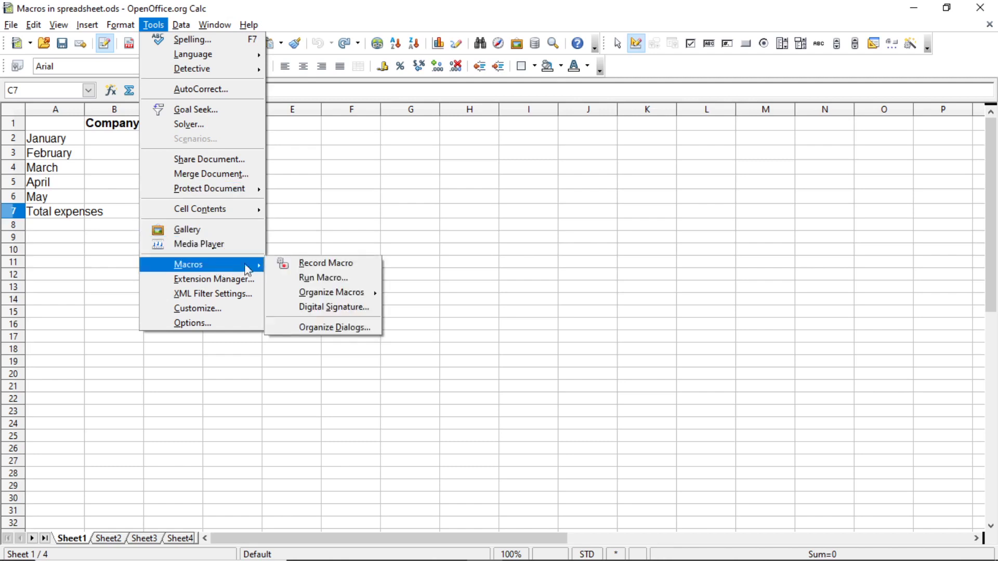
{"action": "left_click", "coordinate": [312, 265]}
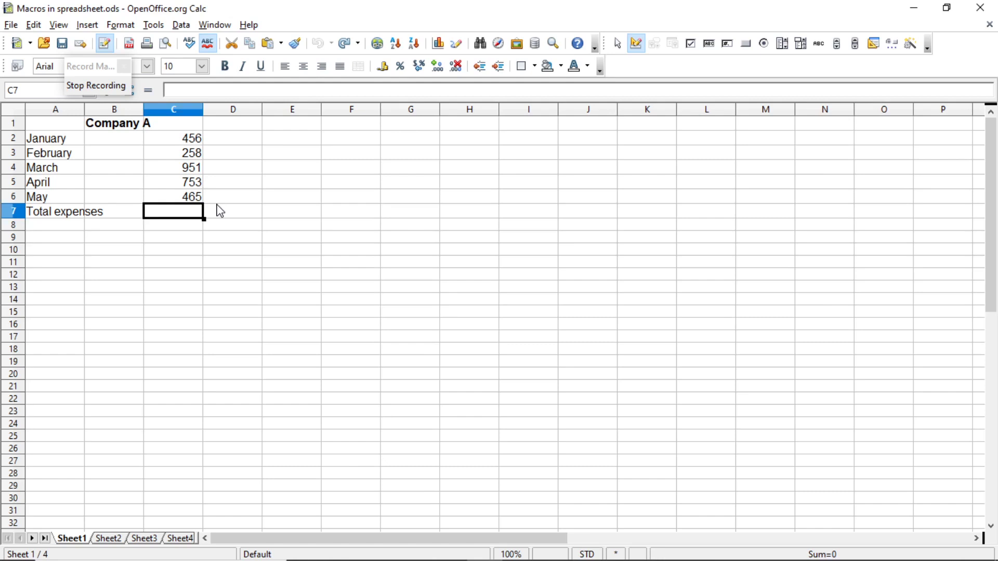
Step: Enter the formula =C2+C3+C4+C5+C6 in cell C7 to total Company A's January to May expenses
{"action": "type", "text": "="}
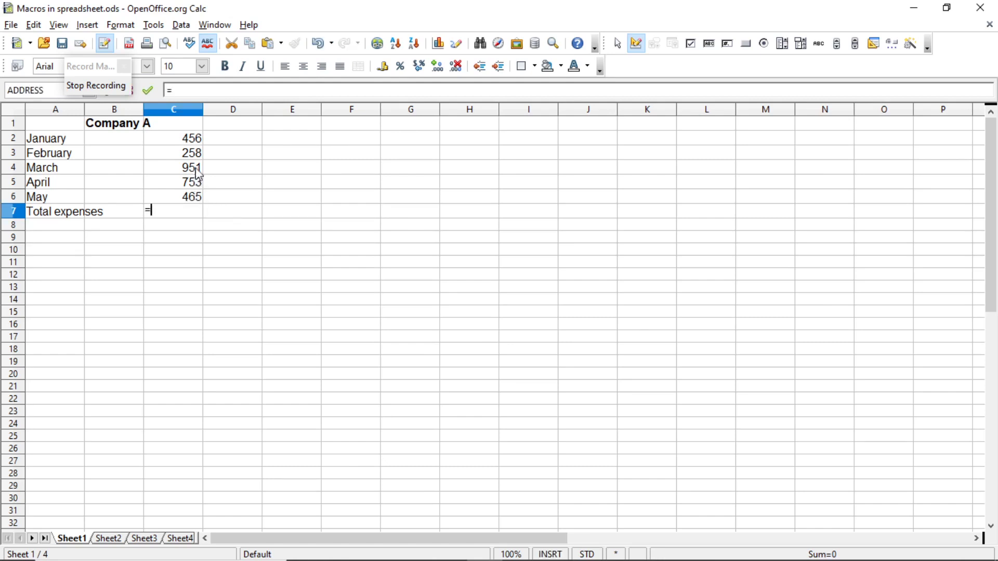
{"action": "left_click", "coordinate": [196, 146]}
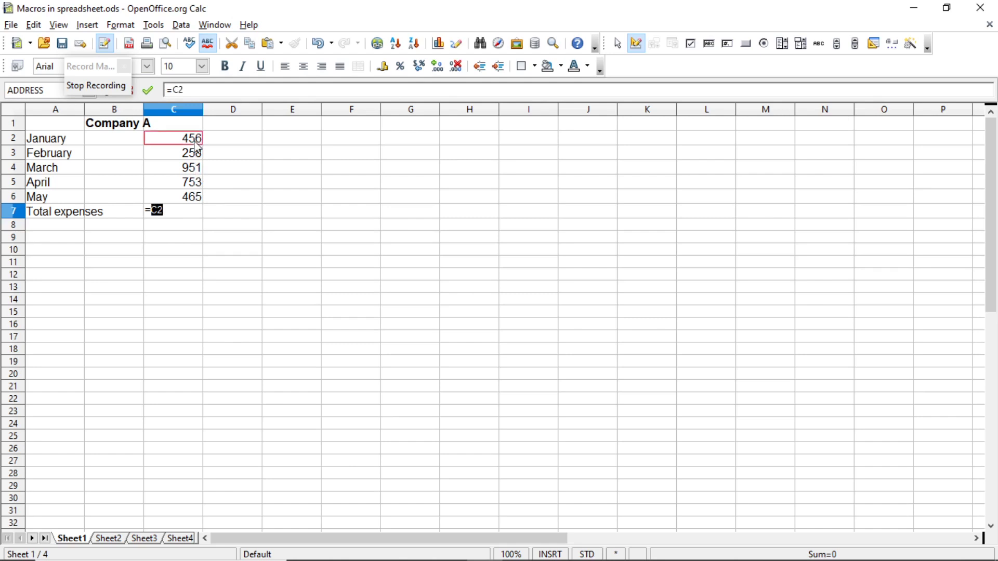
{"action": "type", "text": "+"}
{"action": "left_click", "coordinate": [196, 148]}
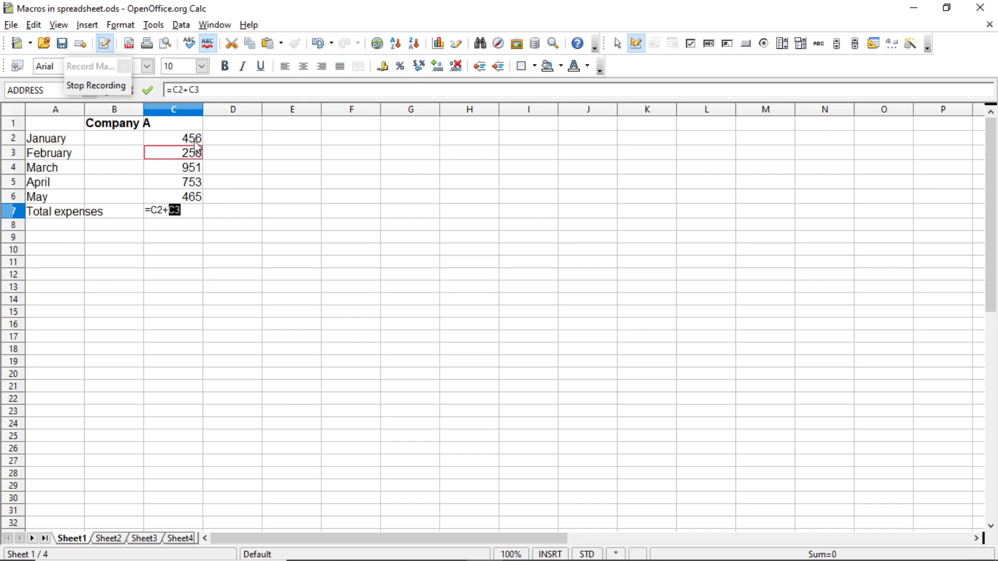
{"action": "type", "text": "+"}
{"action": "key", "text": "Down"}
{"action": "type", "text": "+"}
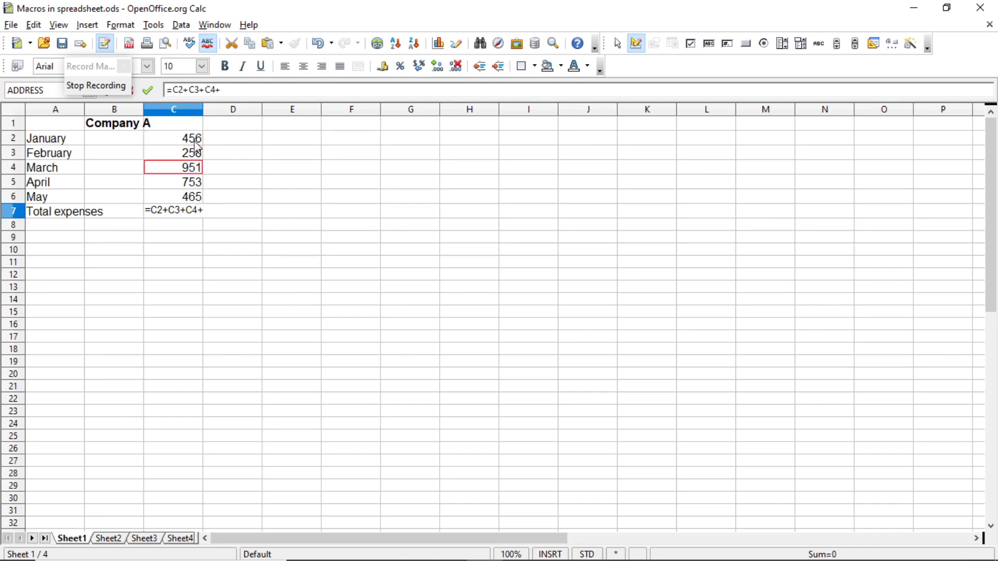
{"action": "key", "text": "Down"}
{"action": "type", "text": "+"}
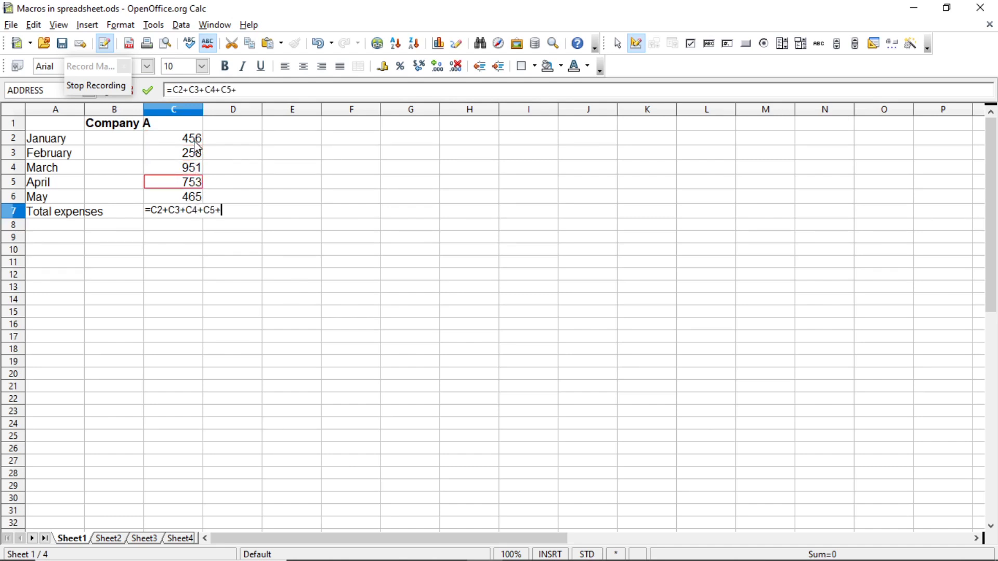
{"action": "key", "text": "Down"}
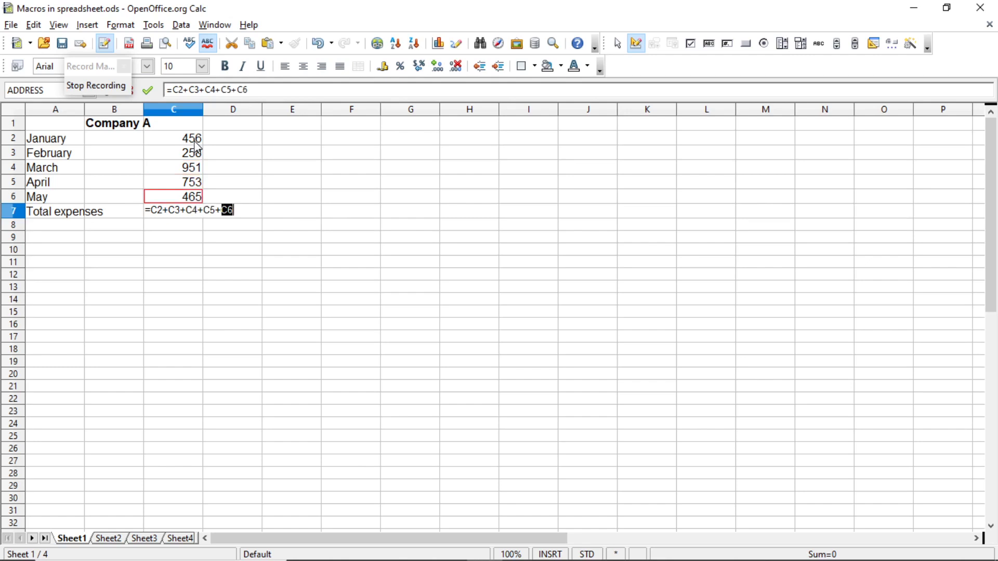
{"action": "key", "text": "Return"}
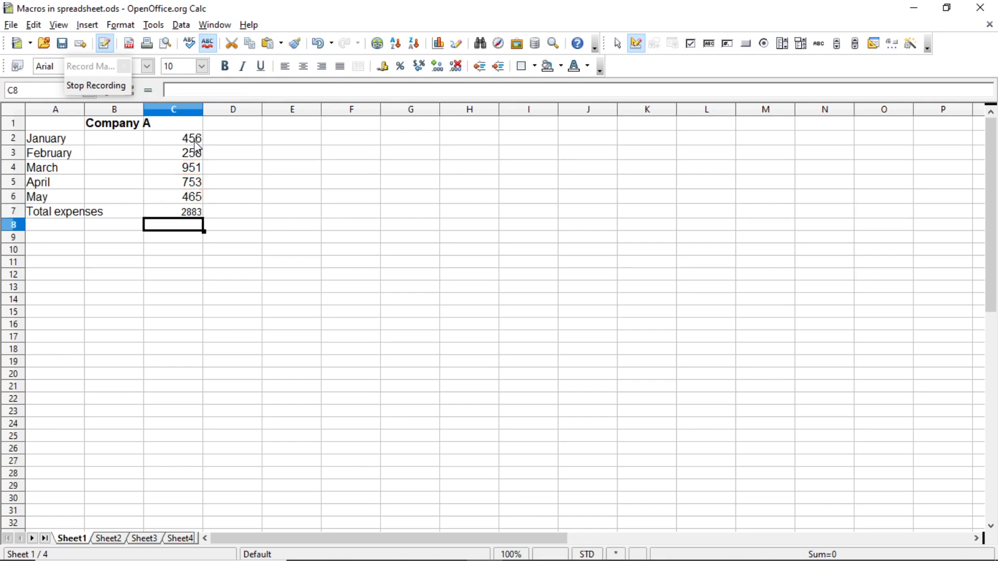
Step: Set the font size of the total in cell C7 to 12
{"action": "left_click", "coordinate": [173, 197]}
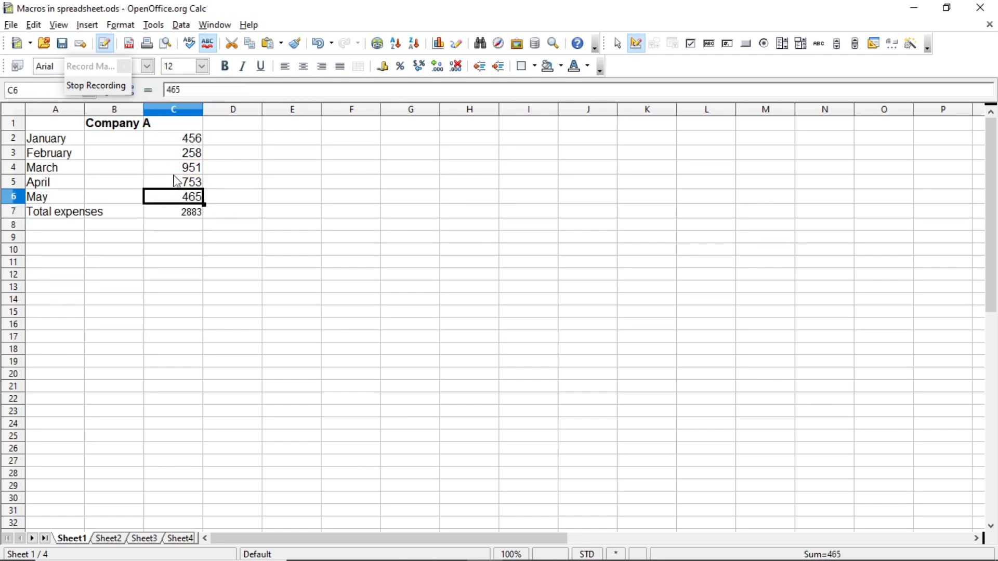
{"action": "left_click", "coordinate": [186, 215]}
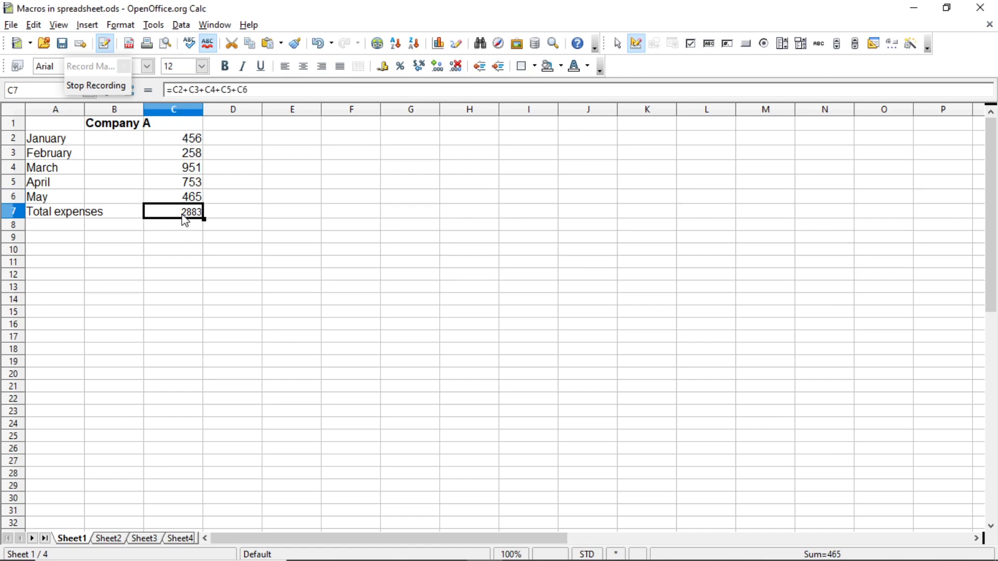
{"action": "left_click", "coordinate": [177, 72]}
{"action": "key", "text": "BackSpace"}
{"action": "type", "text": "2"}
{"action": "key", "text": "Return"}
{"action": "left_click_drag", "start_coordinate": [203, 227], "coordinate": [140, 152]}
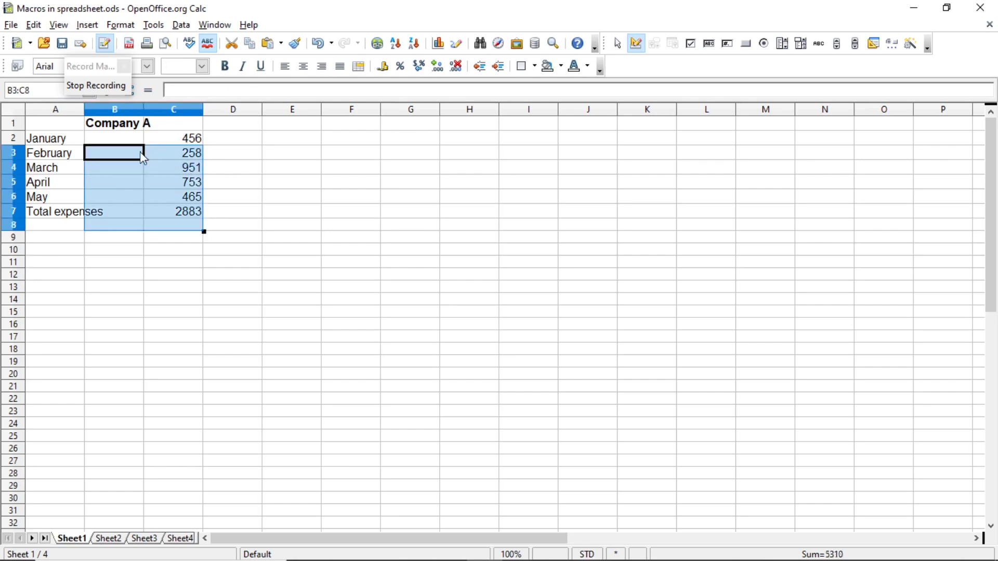
{"action": "left_click", "coordinate": [170, 215]}
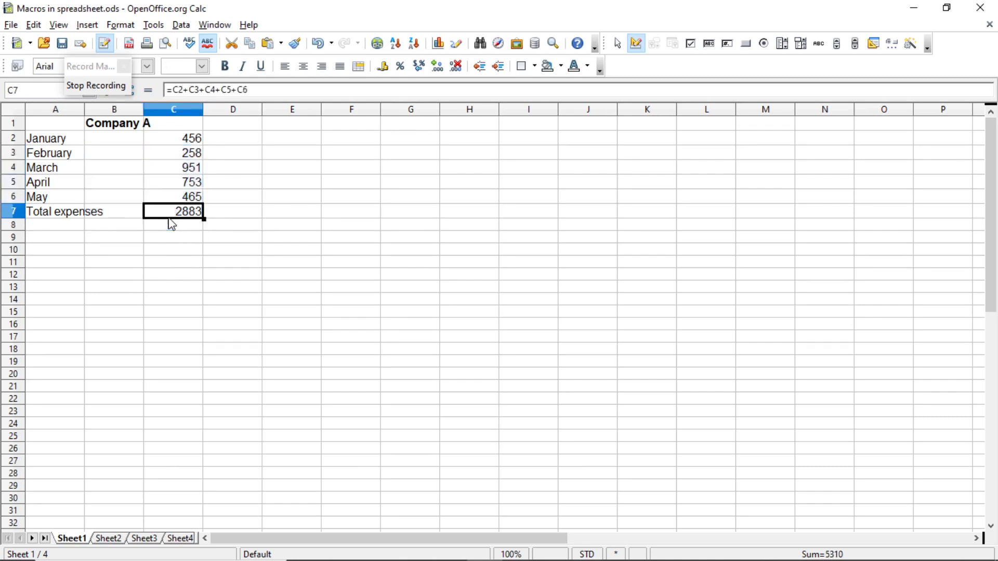
Step: Stop the macro recording and create a new module named Module1 under My Macros
{"action": "left_click", "coordinate": [87, 84]}
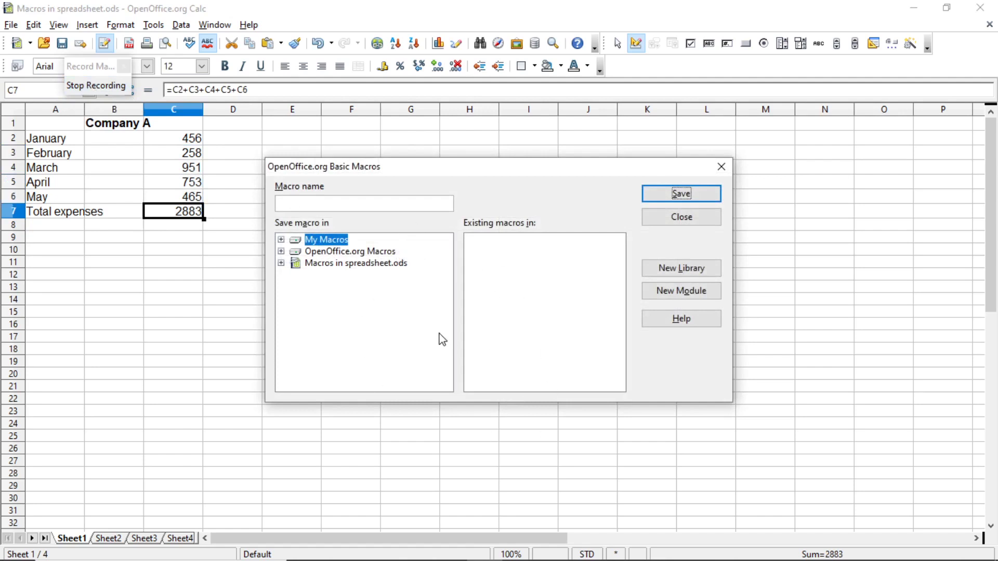
{"action": "left_click", "coordinate": [282, 240]}
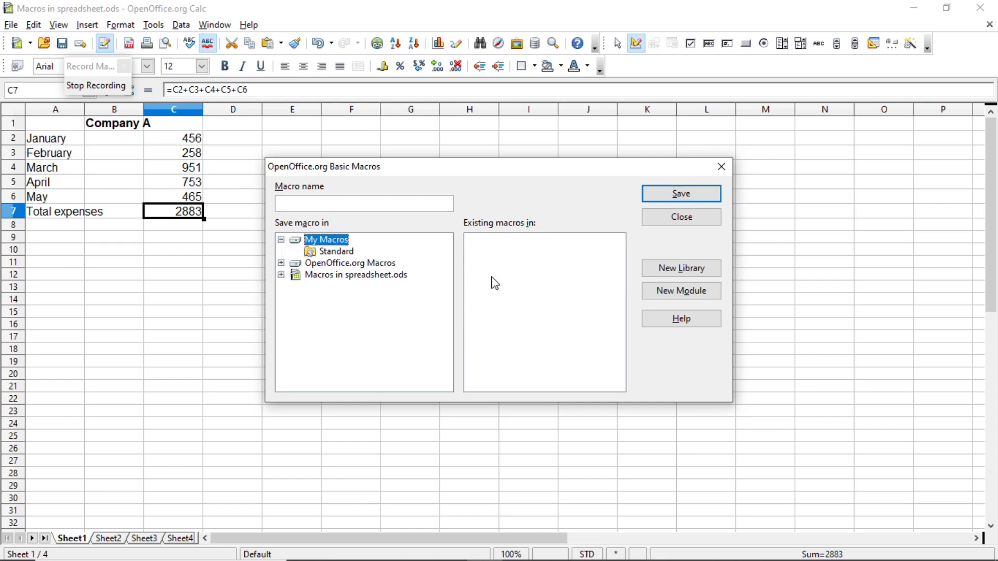
{"action": "left_click", "coordinate": [656, 297]}
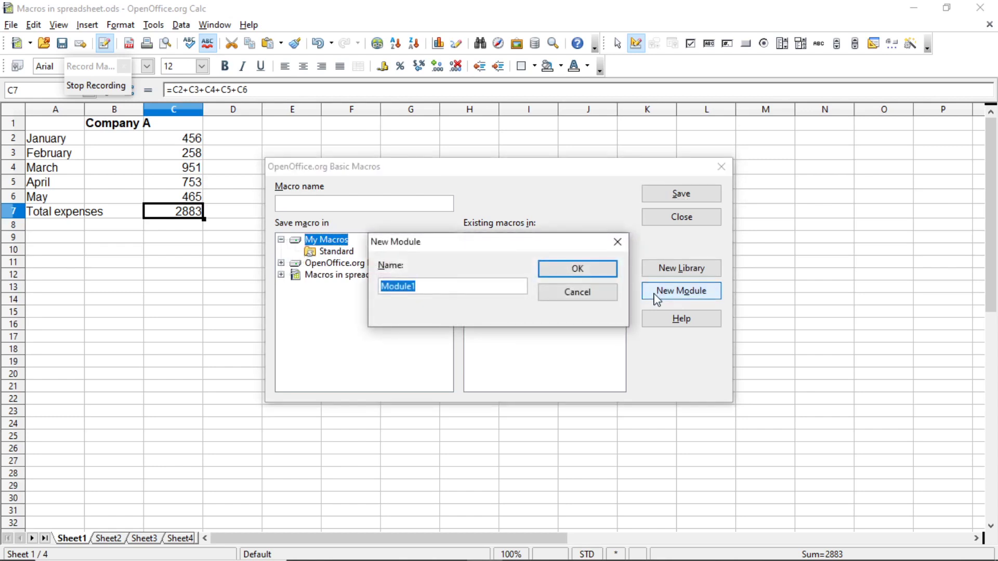
{"action": "left_click", "coordinate": [556, 274]}
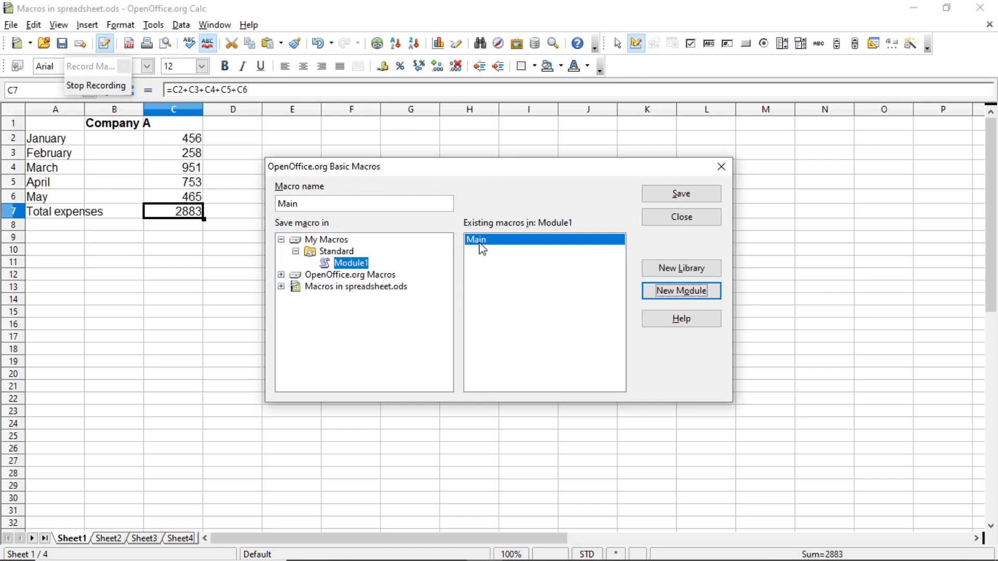
Step: Name the recorded macro Total and save it in Module1
{"action": "left_click", "coordinate": [313, 204]}
{"action": "key", "text": "BackSpace"}
{"action": "key", "text": "BackSpace"}
{"action": "key", "text": "BackSpace"}
{"action": "key", "text": "BackSpace"}
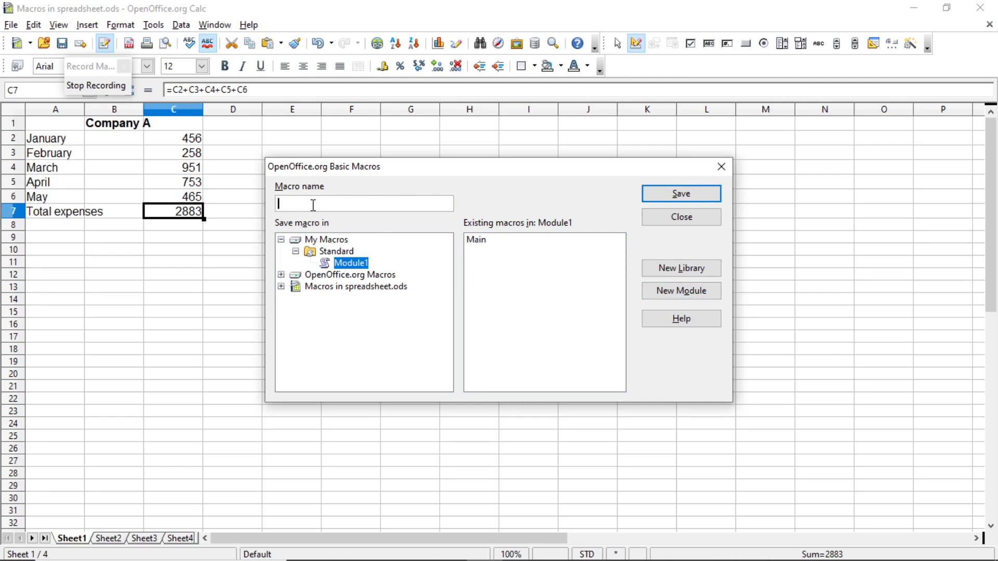
{"action": "type", "text": "Total"}
{"action": "left_click", "coordinate": [664, 199]}
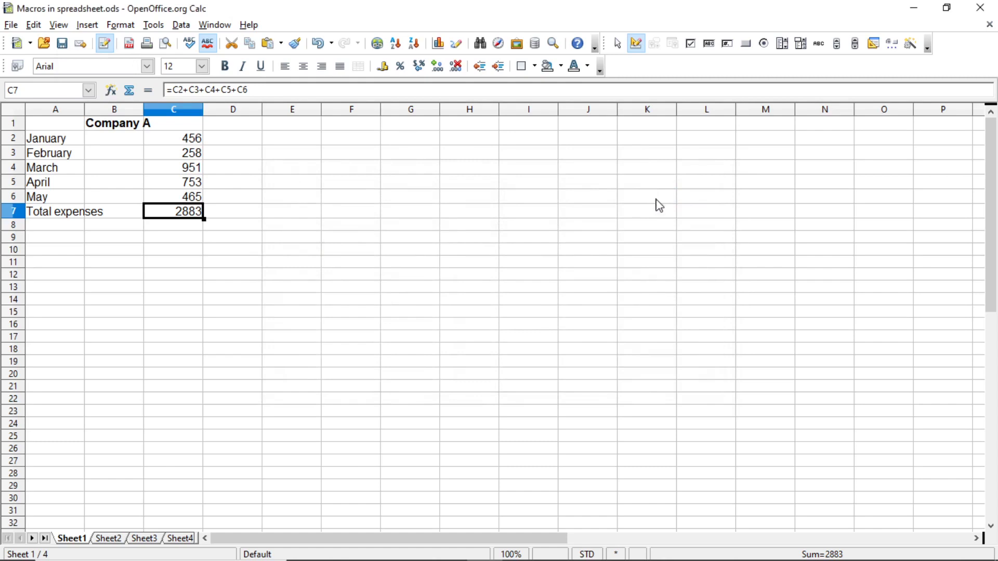
Step: Run the Total macro from Module1 in My Macros on Sheet2 with cell C7 selected
{"action": "left_click", "coordinate": [119, 541]}
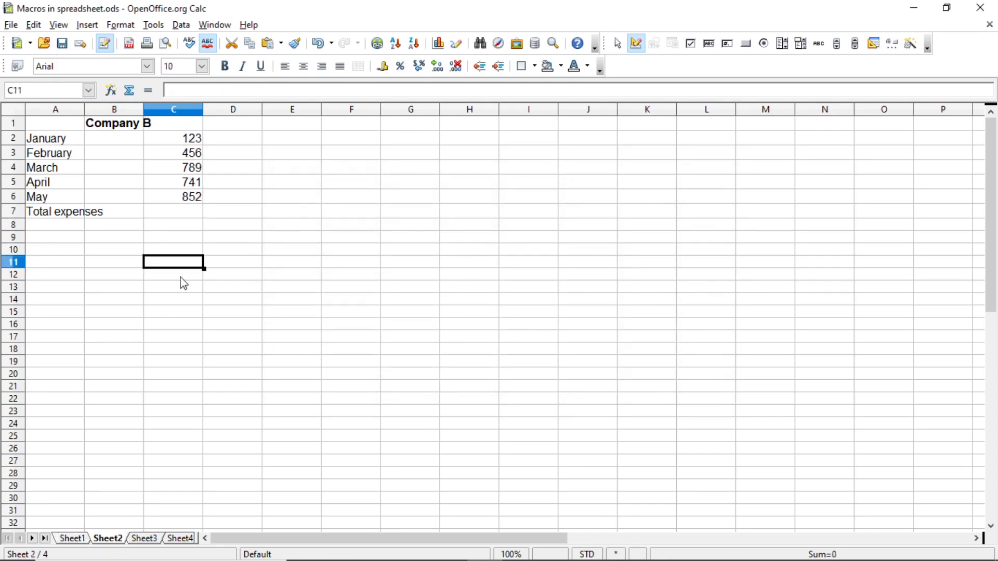
{"action": "left_click", "coordinate": [168, 217]}
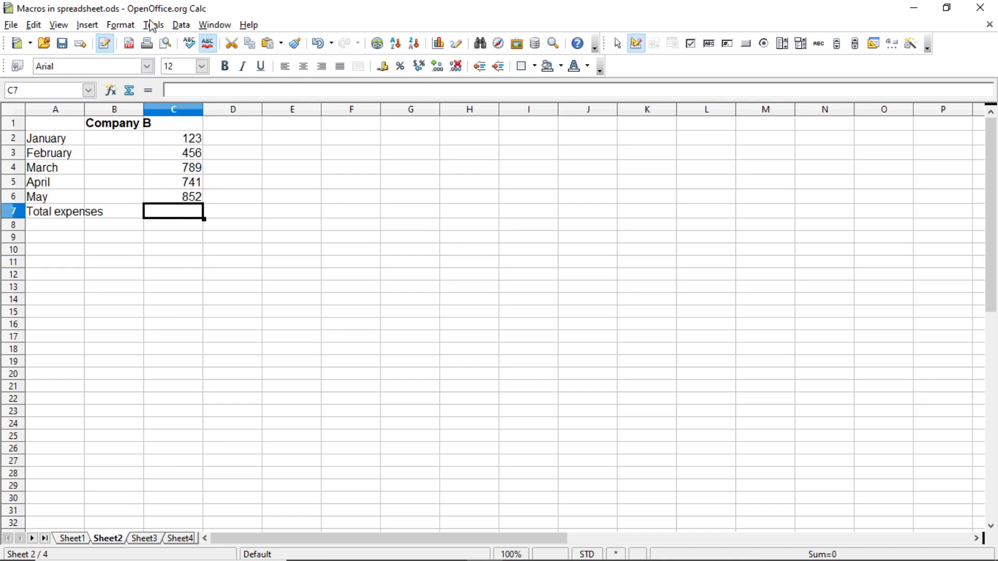
{"action": "left_click", "coordinate": [154, 25]}
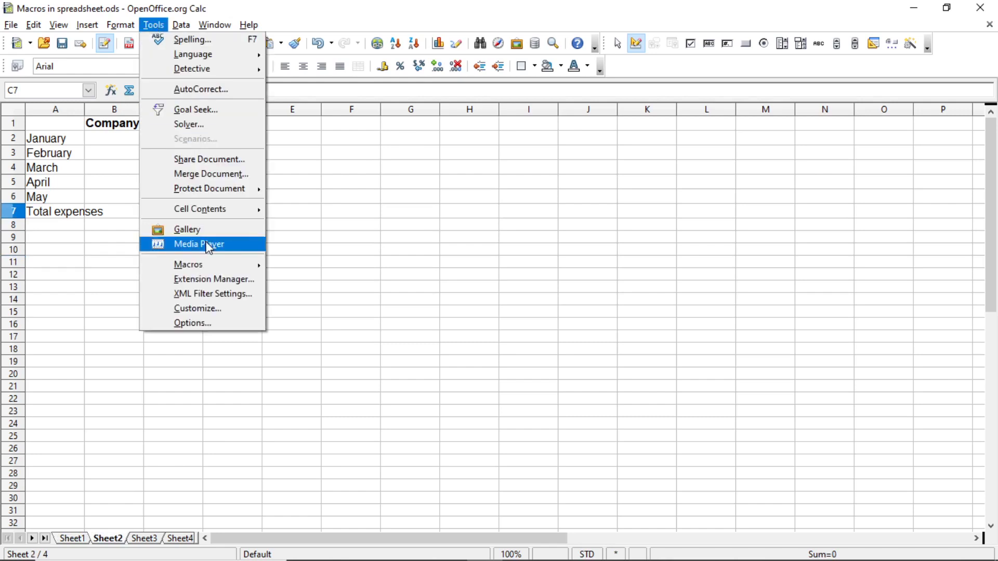
{"action": "mouse_move", "coordinate": [208, 266]}
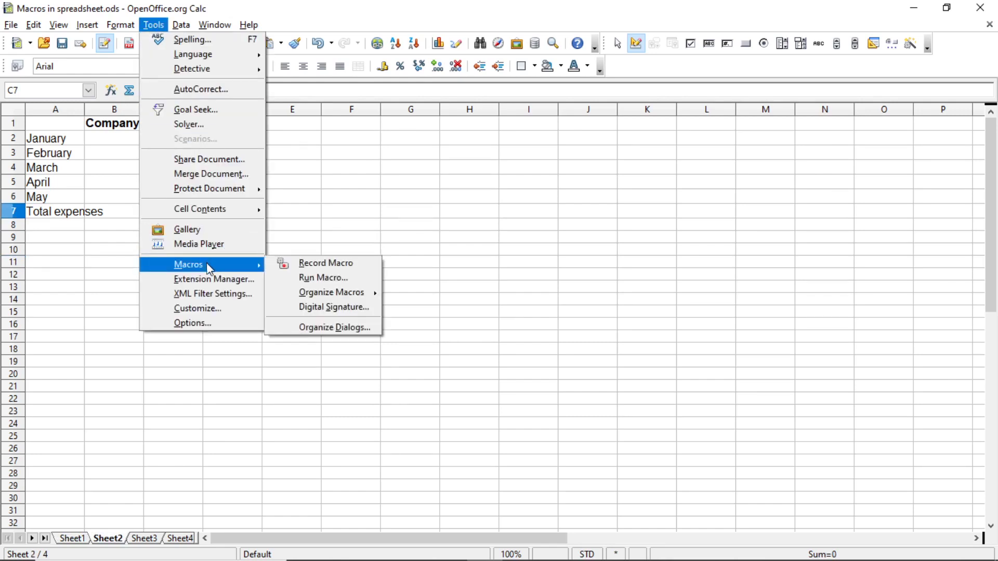
{"action": "left_click", "coordinate": [305, 281]}
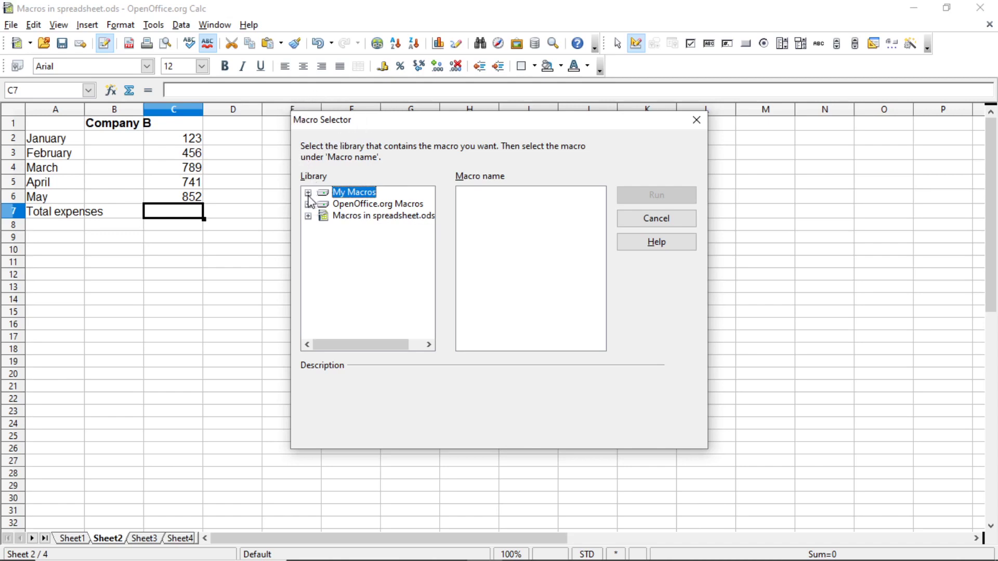
{"action": "left_click", "coordinate": [309, 193]}
{"action": "left_click", "coordinate": [323, 204]}
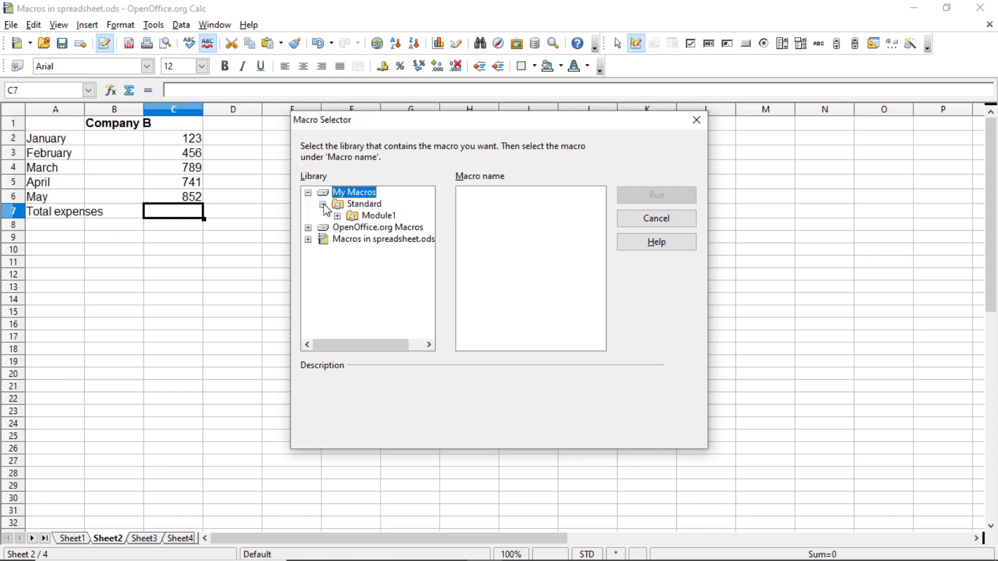
{"action": "left_click", "coordinate": [371, 217]}
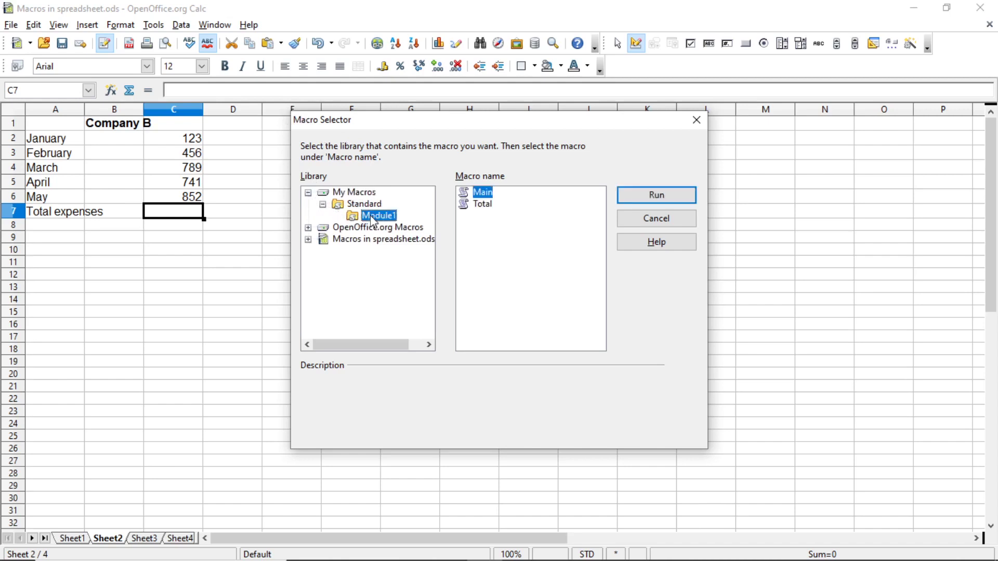
{"action": "left_click", "coordinate": [489, 205]}
{"action": "left_click", "coordinate": [627, 206]}
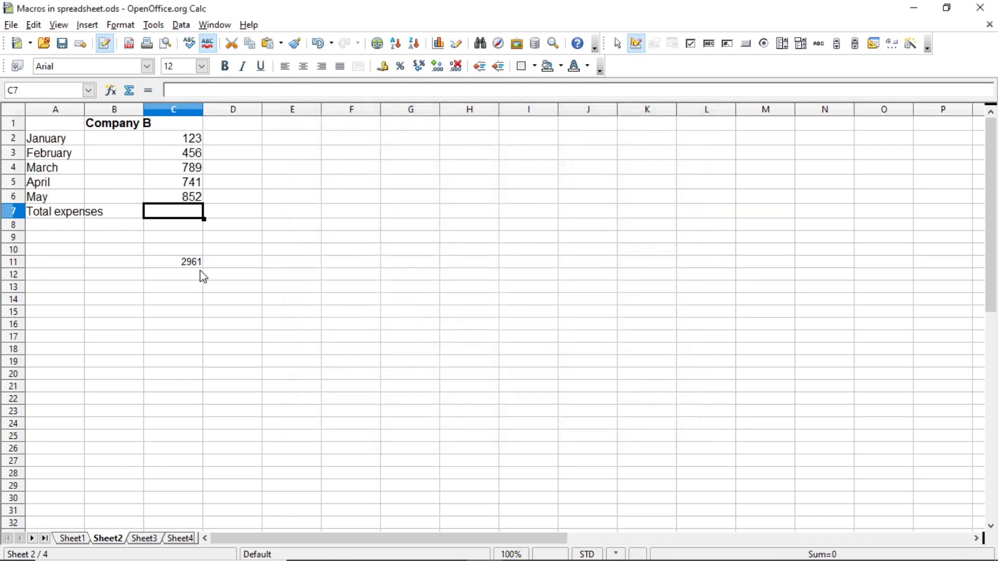
Step: Move the formula =C2+C3+C4+C5+C6 from cell C11 to the Total expenses cell C7 on Sheet2
{"action": "left_click", "coordinate": [191, 265]}
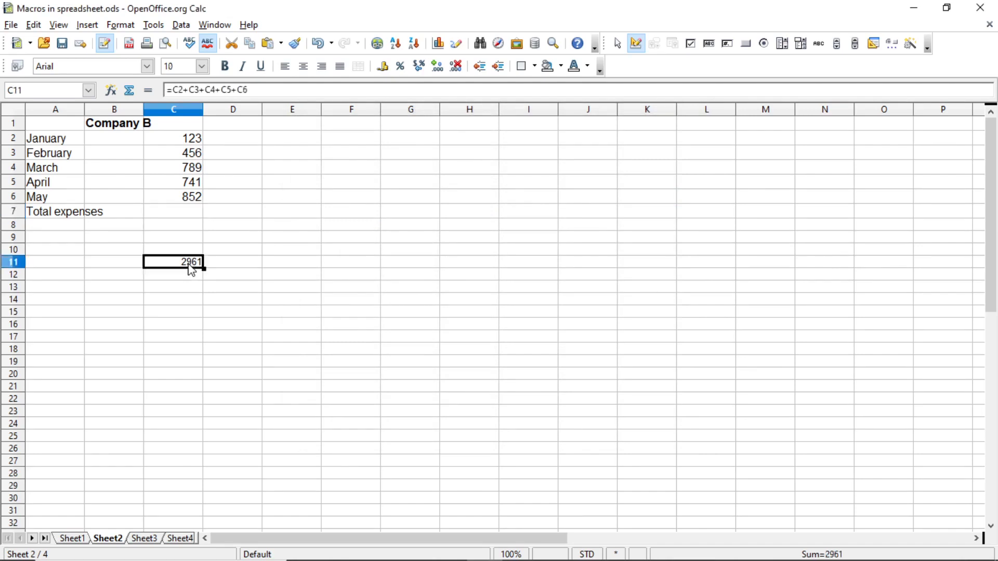
{"action": "key", "text": "Delete"}
{"action": "left_click", "coordinate": [189, 221]}
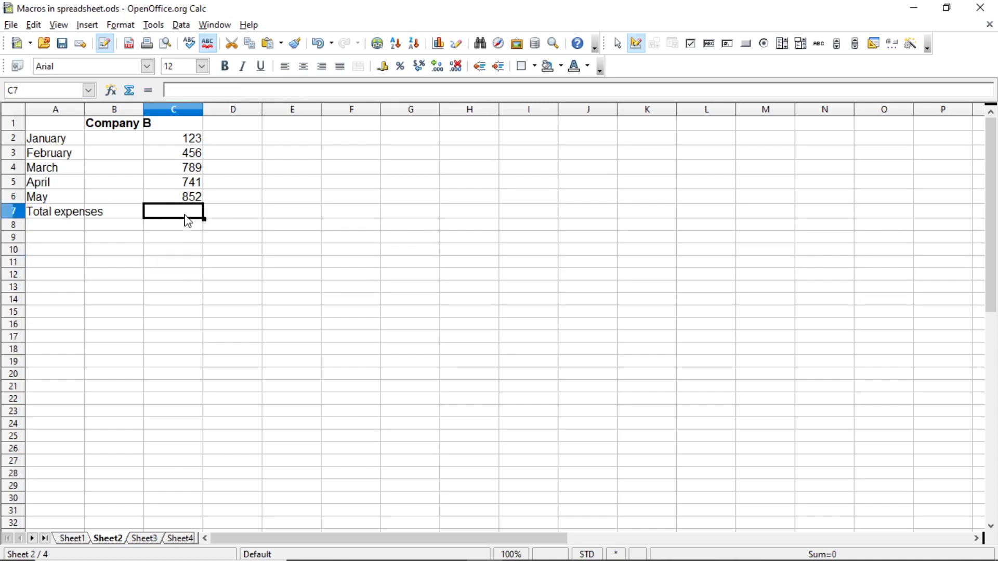
{"action": "type", "text": "=C2+C3+C4+C5+C6"}
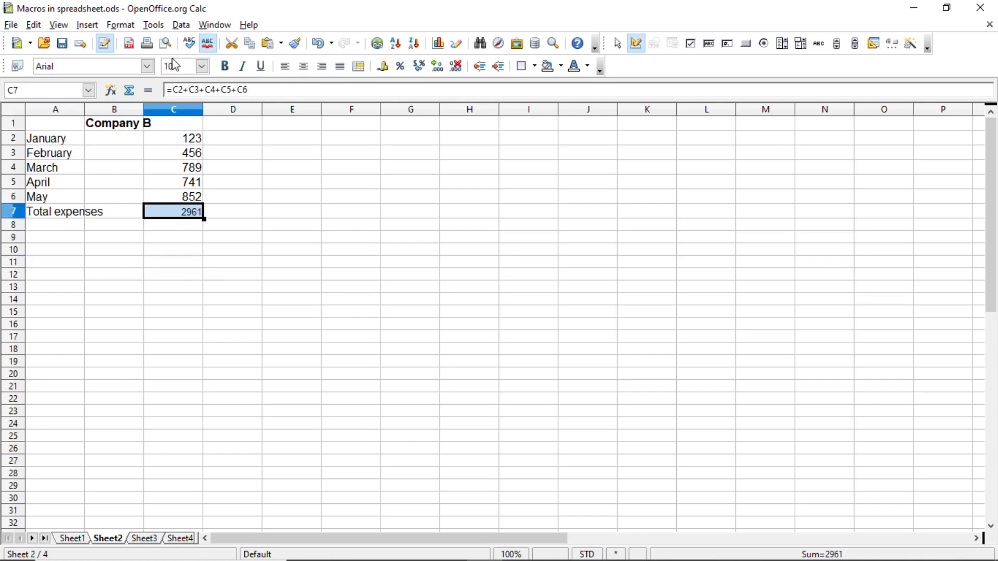
Step: Set the font size of Company B's total in cell C7 to 12
{"action": "double_click", "coordinate": [174, 66]}
{"action": "type", "text": "12"}
{"action": "key", "text": "Return"}
{"action": "left_click", "coordinate": [191, 225]}
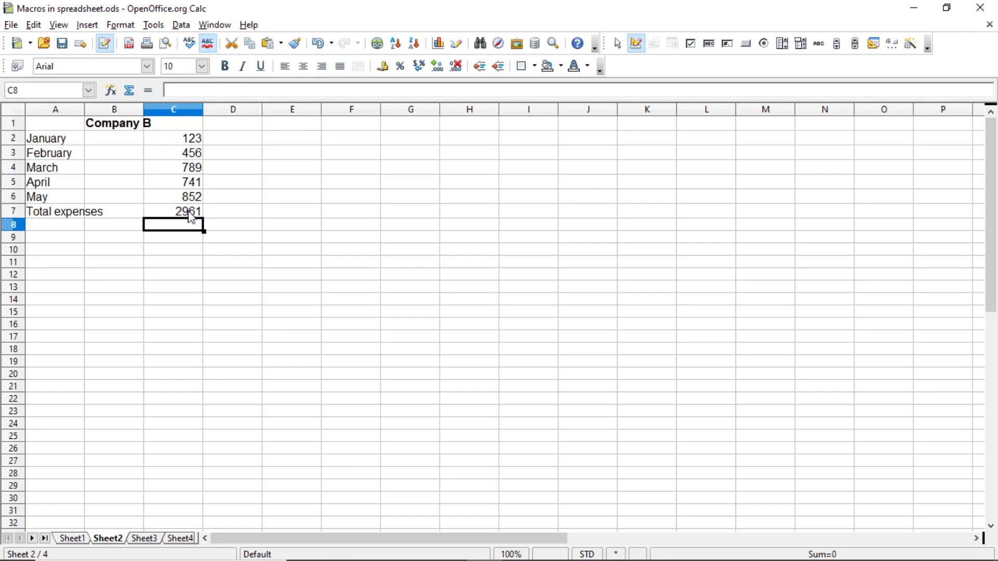
Step: Compare the Total expenses formulas in cell C7 on Sheet2 and Sheet1
{"action": "left_click", "coordinate": [192, 217]}
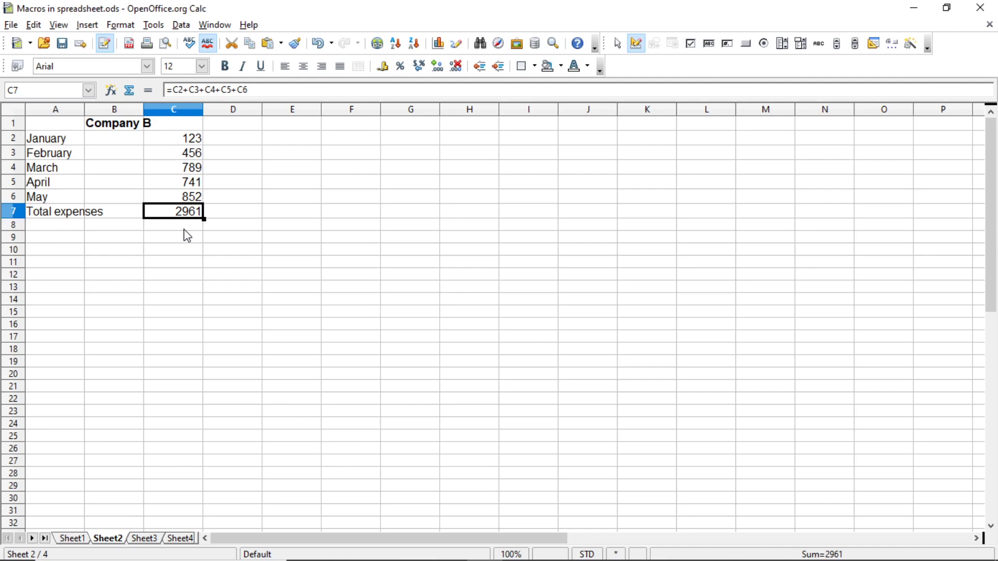
{"action": "left_click", "coordinate": [69, 540]}
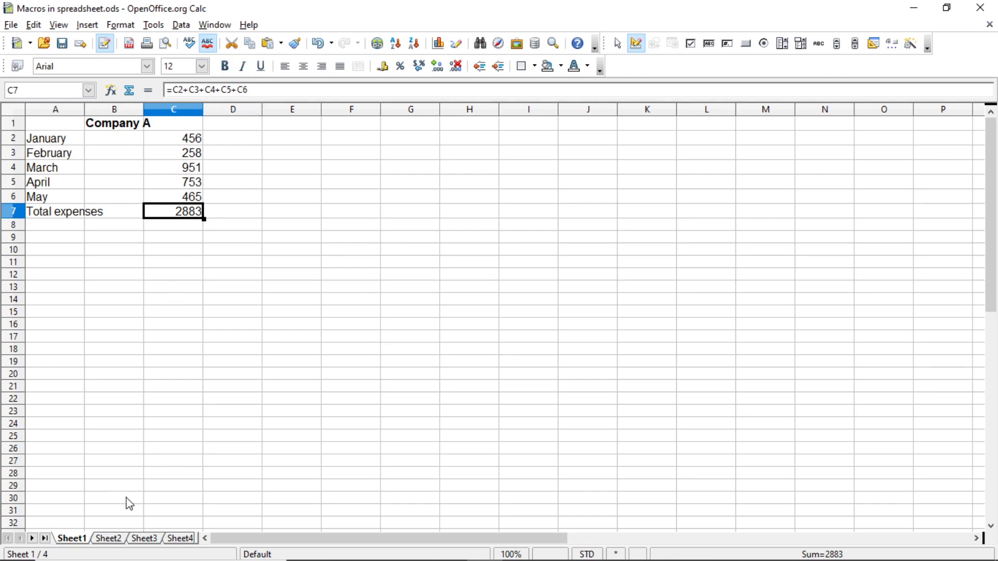
{"action": "left_click", "coordinate": [109, 538]}
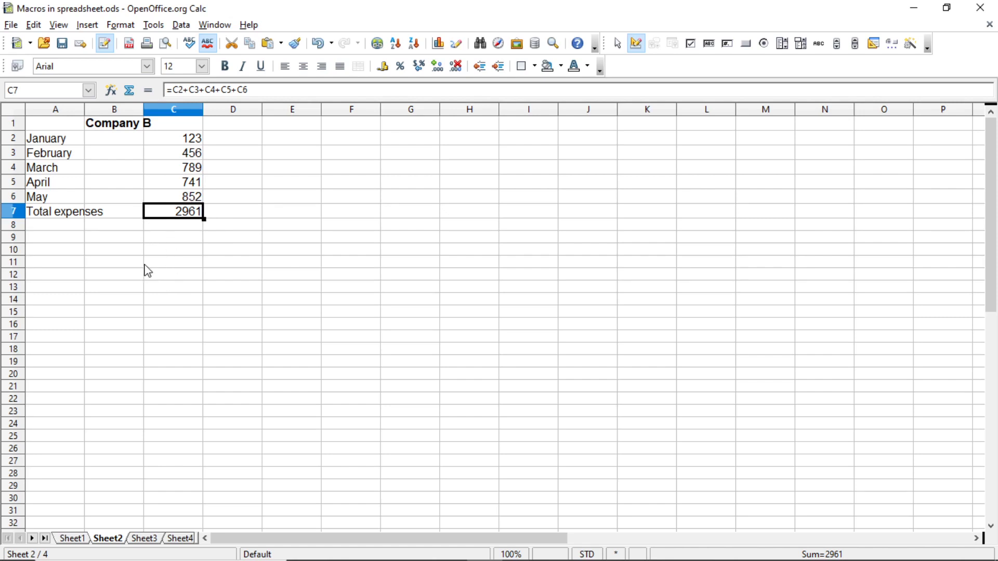
Step: Copy Company B's monthly expenses in A1:C6 on Sheet2 to Sheet1, starting at cell A11
{"action": "left_click", "coordinate": [108, 239]}
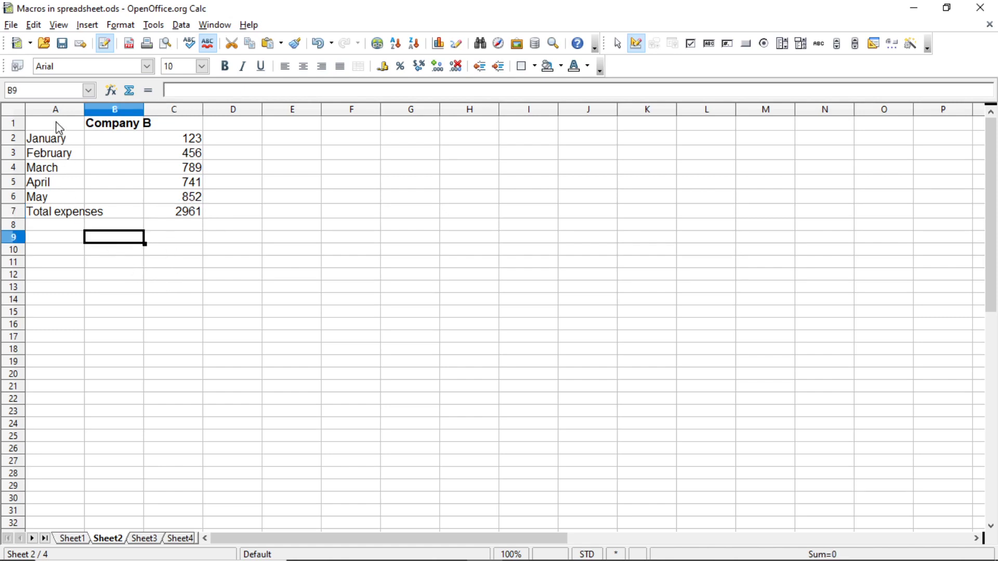
{"action": "left_click_drag", "start_coordinate": [58, 125], "coordinate": [177, 201]}
{"action": "key", "text": "ctrl+c"}
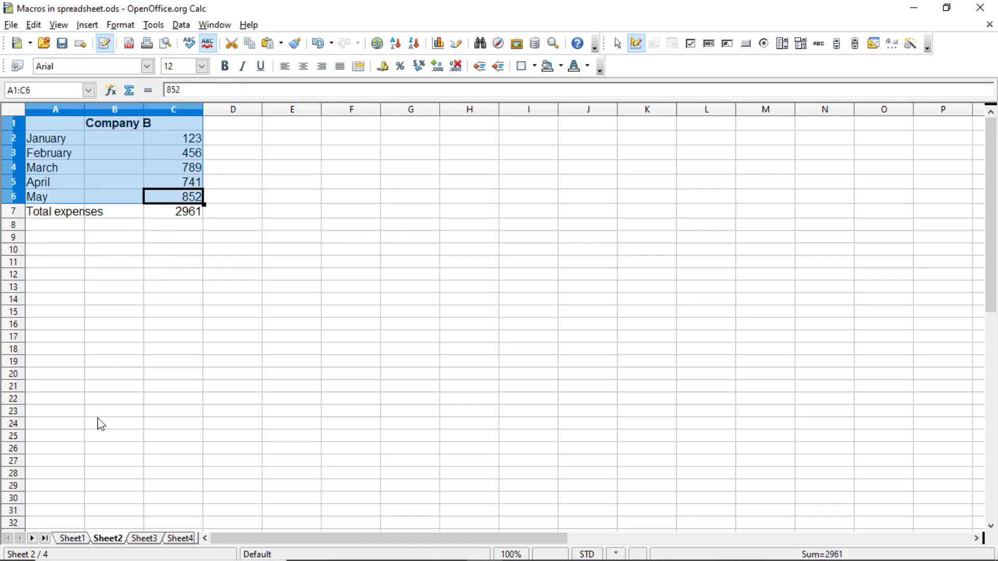
{"action": "left_click", "coordinate": [79, 540]}
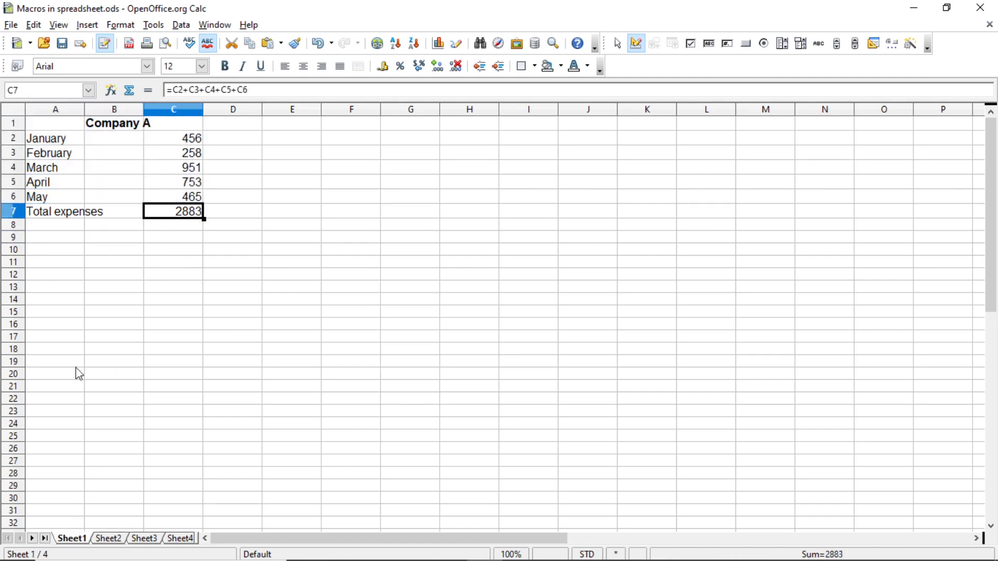
{"action": "left_click", "coordinate": [56, 267]}
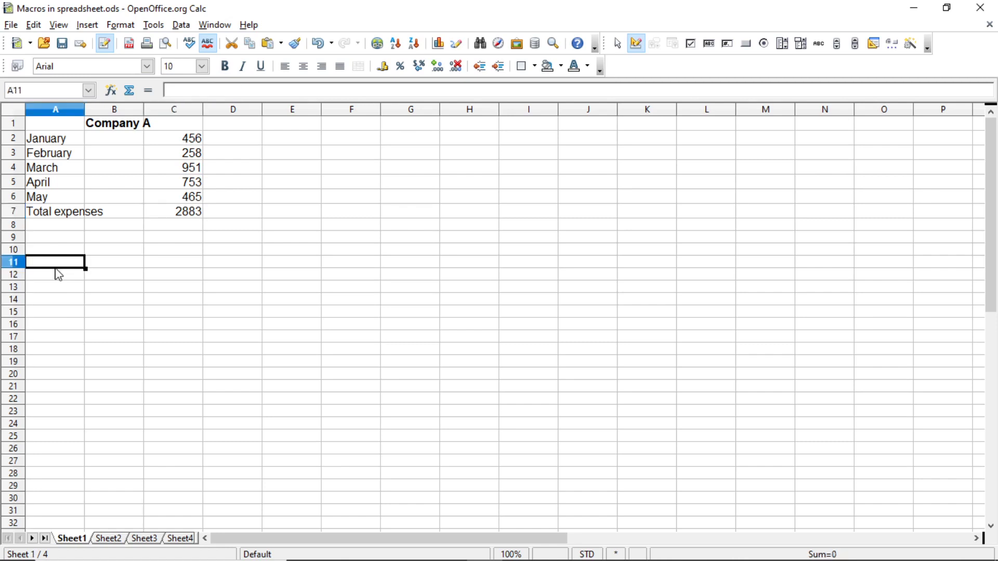
{"action": "key", "text": "ctrl+v"}
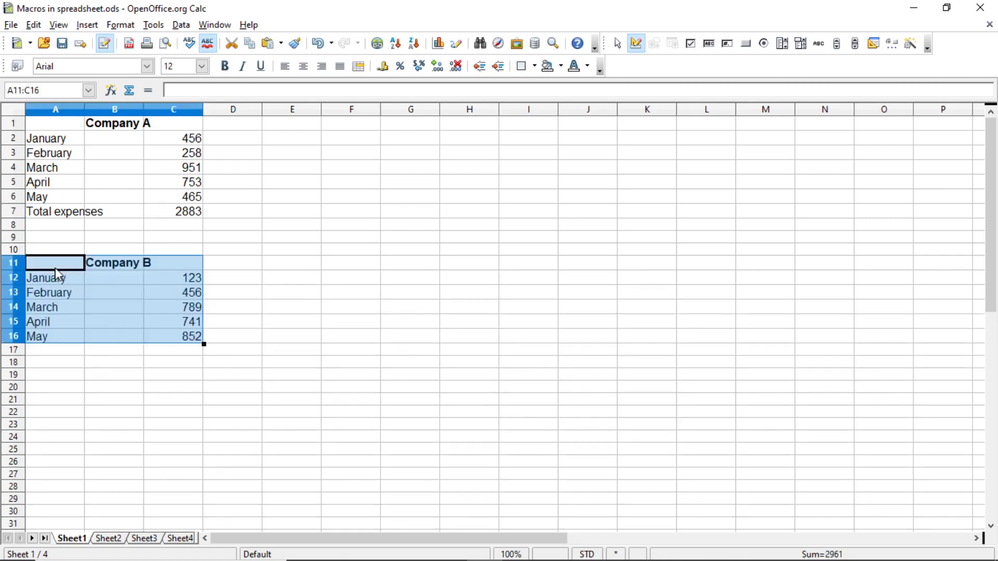
Step: Enter the label Total expenses in cell A17 below Company B's months on Sheet1
{"action": "left_click", "coordinate": [61, 342]}
{"action": "left_click", "coordinate": [64, 354]}
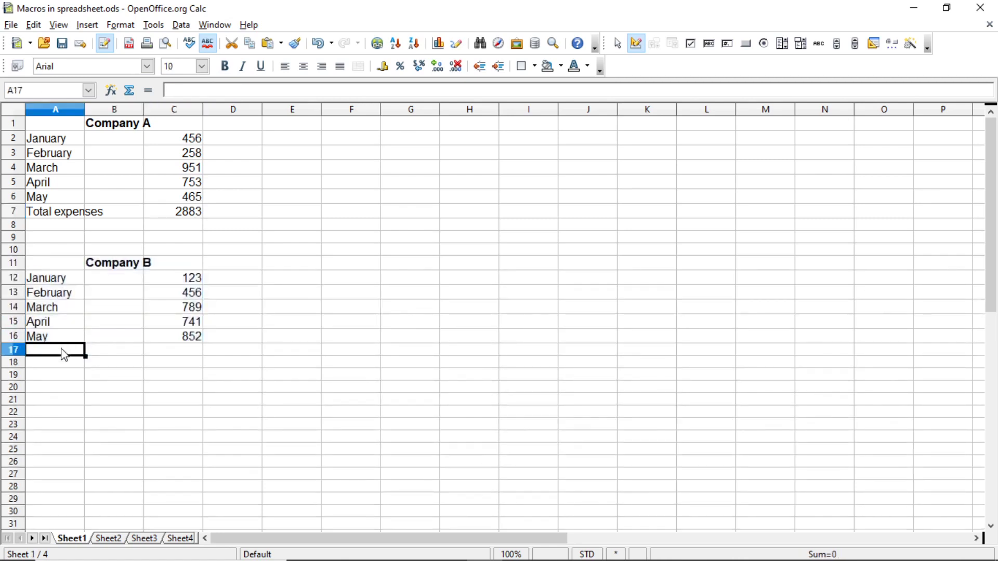
{"action": "type", "text": "Total"}
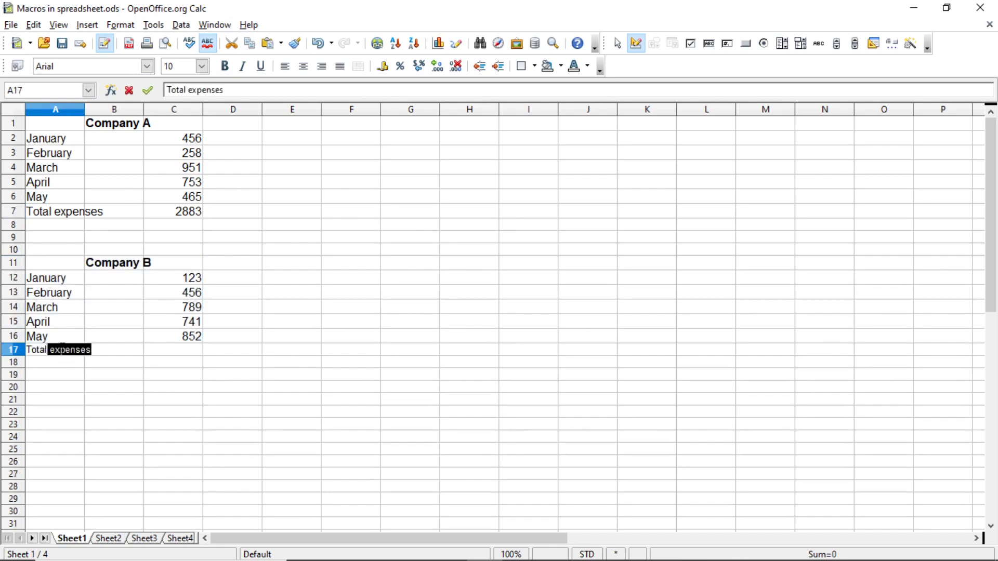
{"action": "key", "text": "Return"}
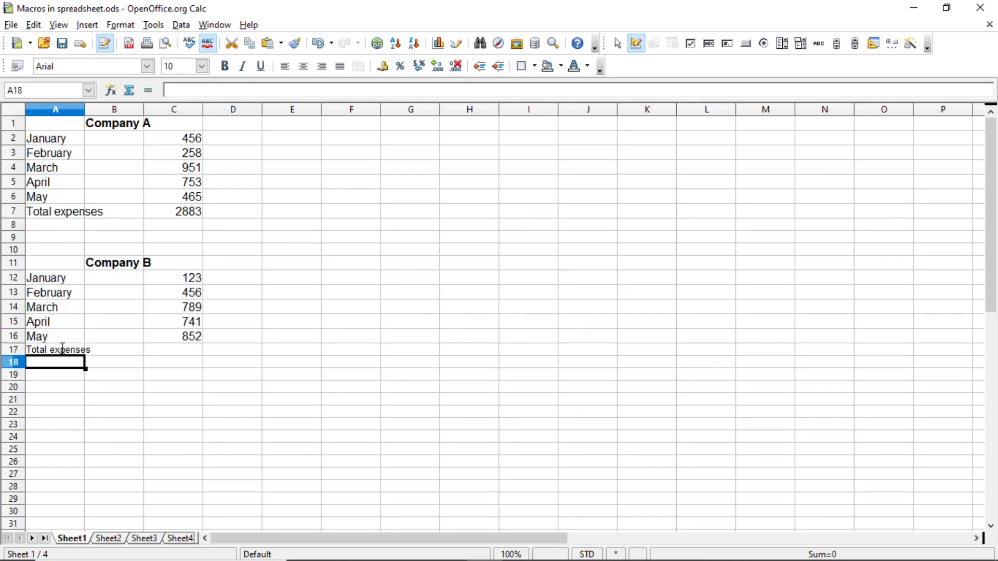
Step: Run the Total macro from Module1 in My Macros with cell C17 selected on Sheet1, and check the formula it places in C21
{"action": "left_click", "coordinate": [194, 351]}
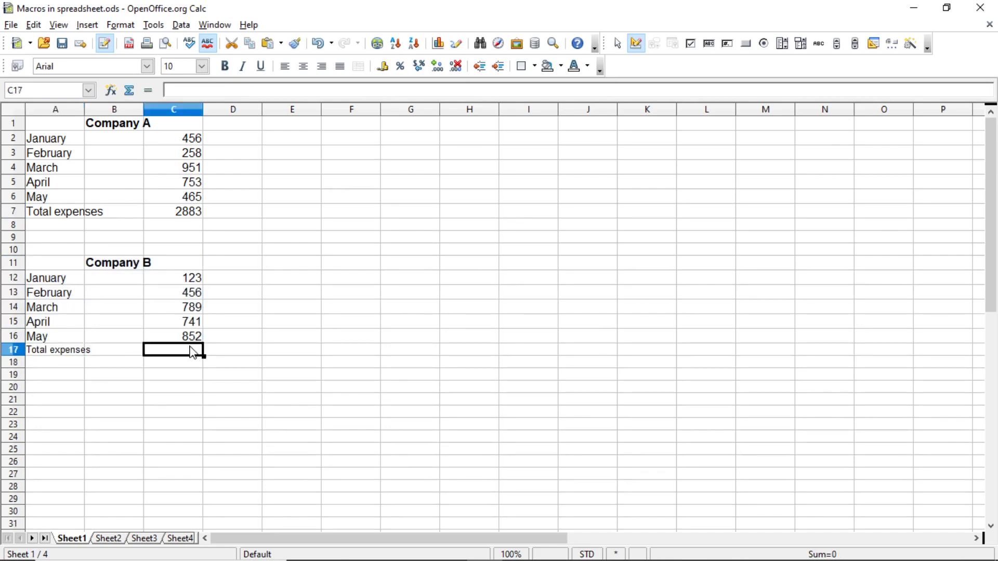
{"action": "left_click", "coordinate": [153, 25]}
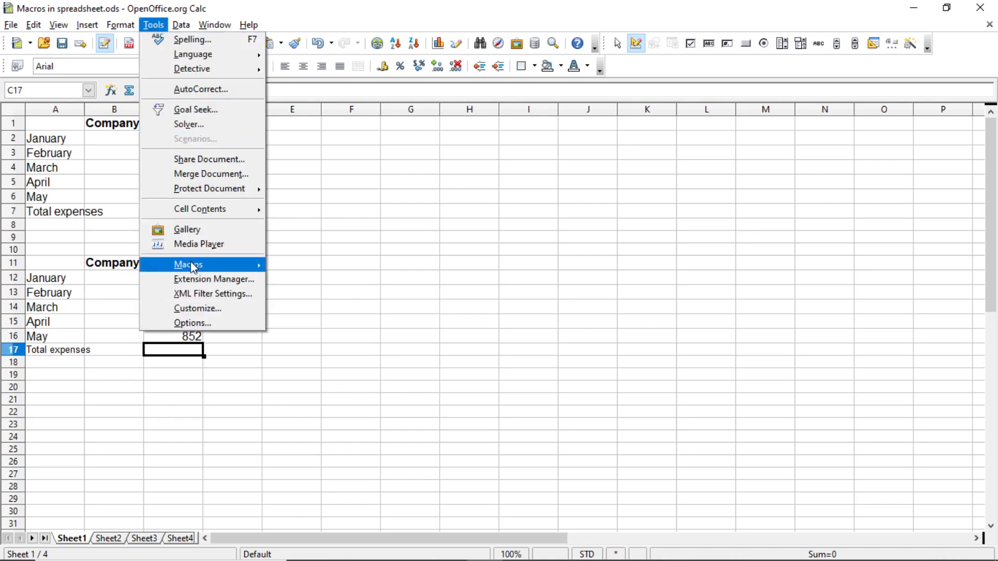
{"action": "mouse_move", "coordinate": [191, 264]}
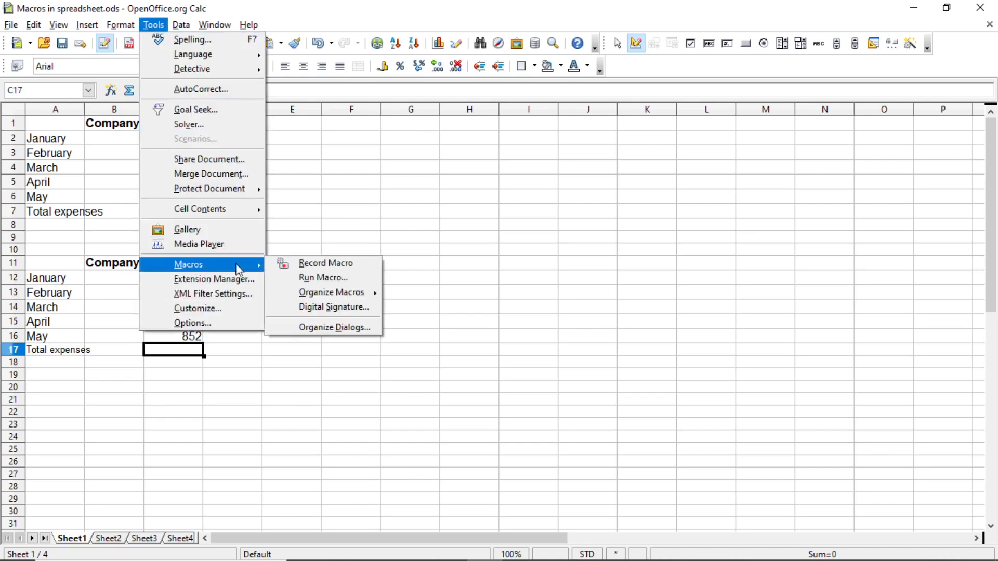
{"action": "left_click", "coordinate": [308, 277]}
{"action": "left_click", "coordinate": [307, 193]}
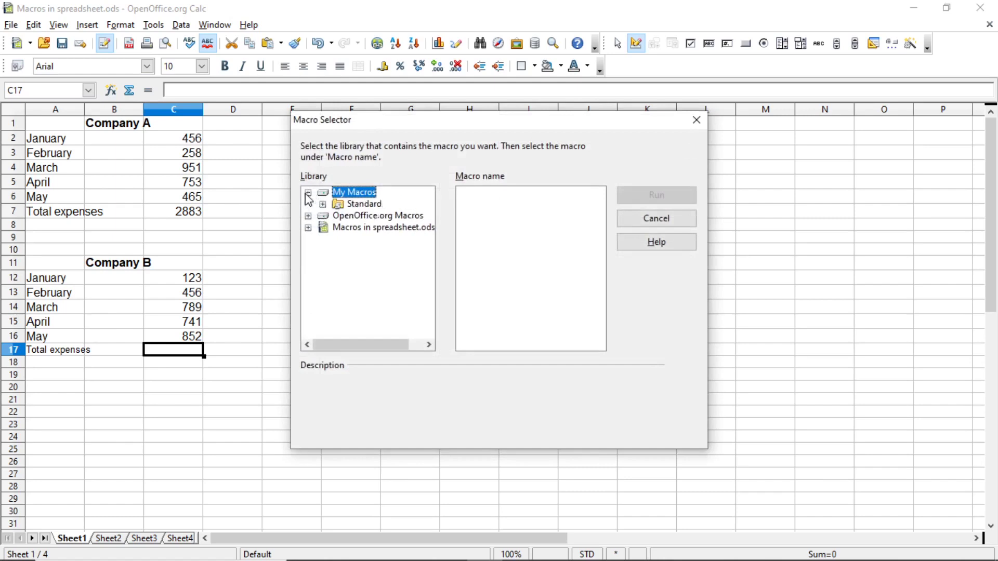
{"action": "left_click", "coordinate": [323, 204]}
{"action": "left_click", "coordinate": [367, 218]}
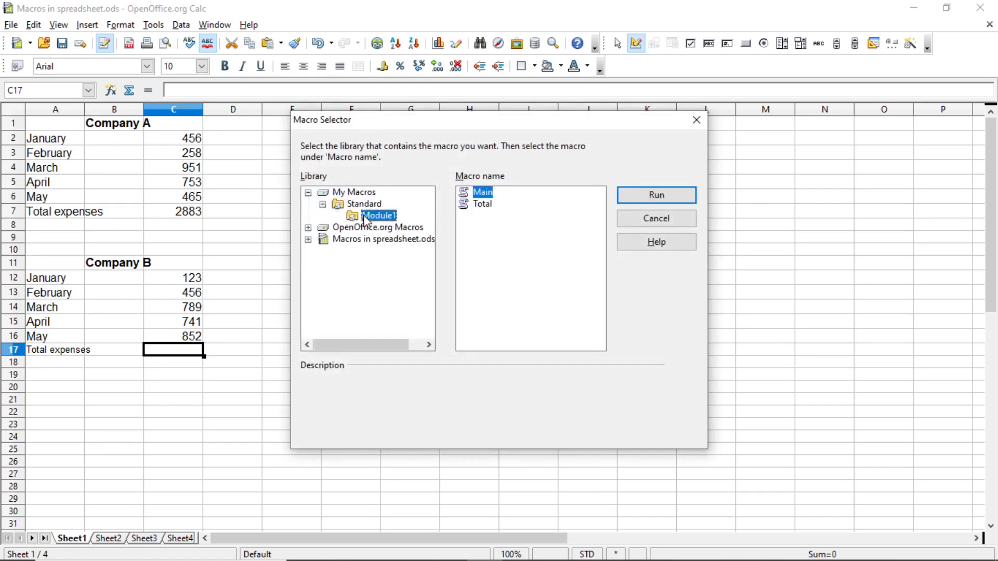
{"action": "left_click", "coordinate": [479, 205]}
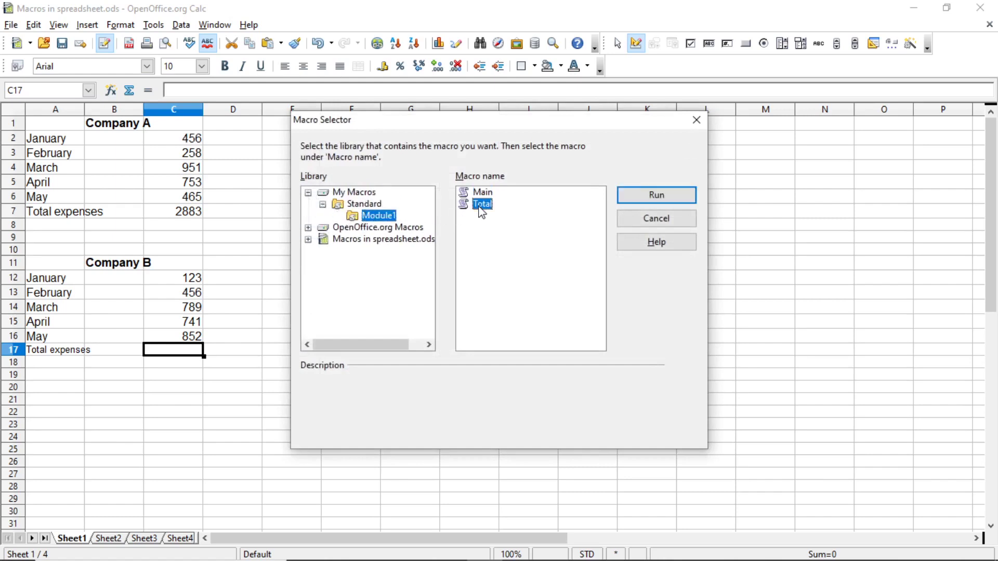
{"action": "left_click", "coordinate": [639, 203]}
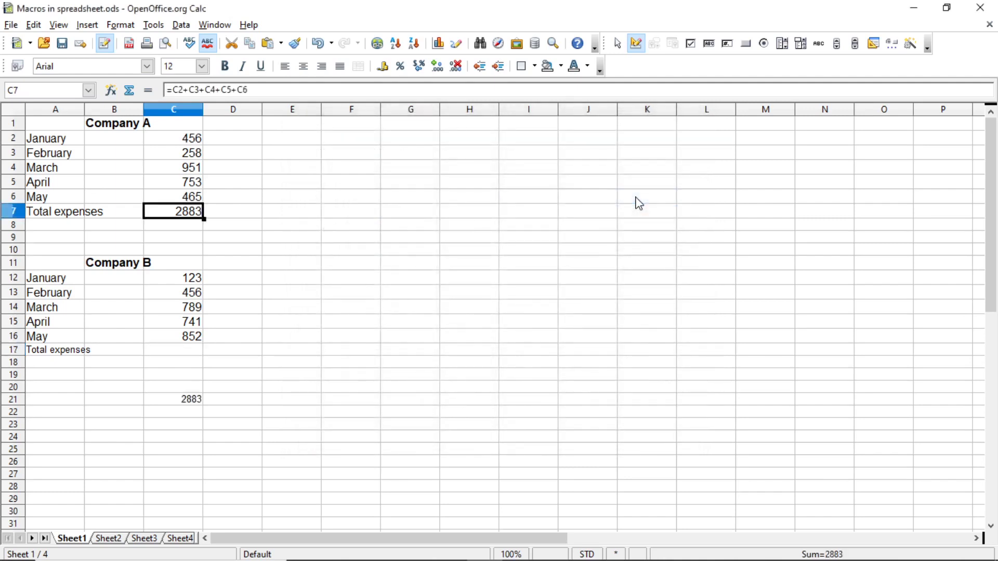
{"action": "left_click", "coordinate": [192, 403]}
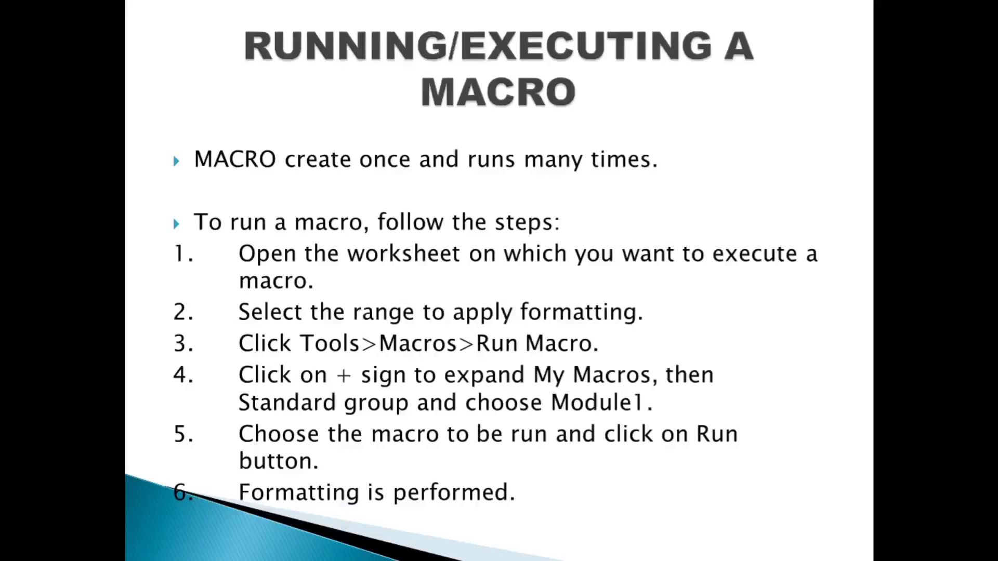
Step: Switch back to OpenOffice Calc and look over the Class X mark tables on Sheet3 and Sheet4
{"action": "key", "text": "alt+Tab"}
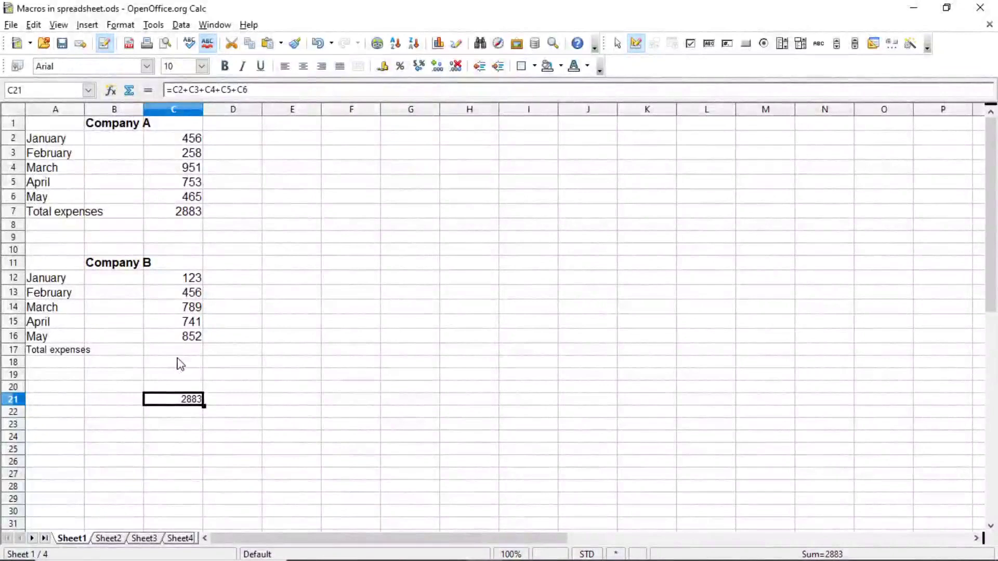
{"action": "left_click", "coordinate": [144, 541]}
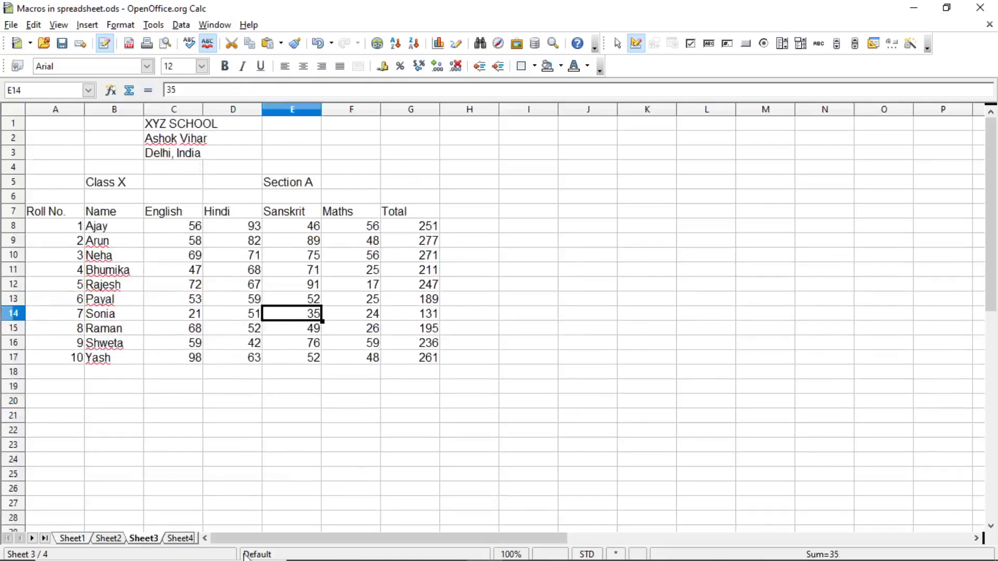
{"action": "left_click", "coordinate": [179, 539]}
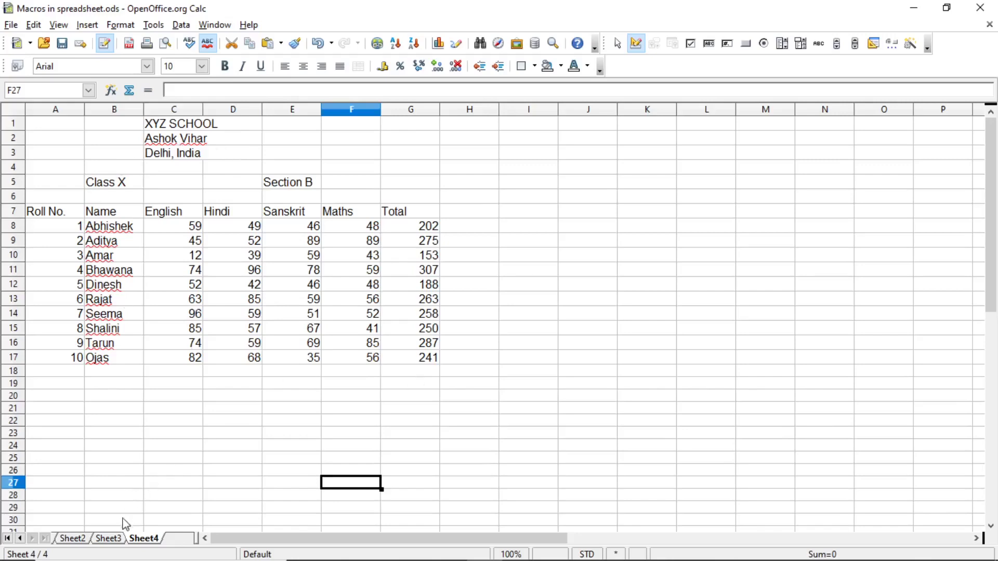
Step: Start recording a macro on Sheet3 and make the heading range A1:G7 bold and centred
{"action": "left_click", "coordinate": [111, 539]}
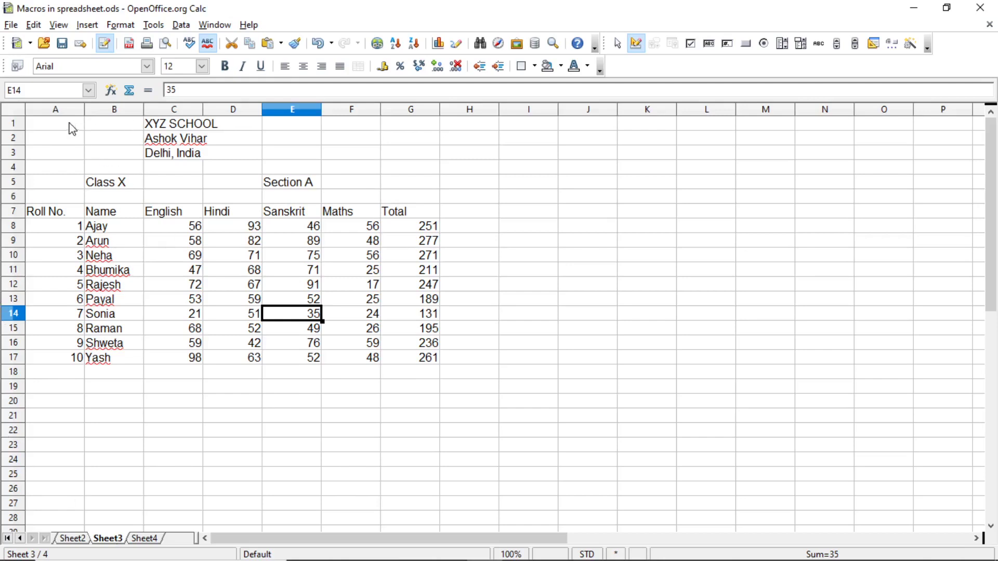
{"action": "left_click", "coordinate": [154, 25]}
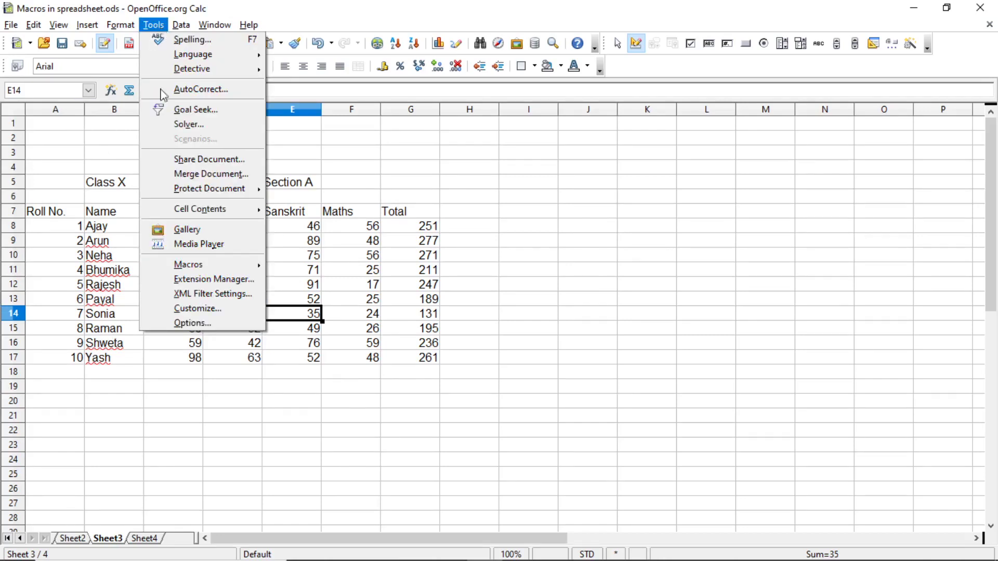
{"action": "mouse_move", "coordinate": [190, 267]}
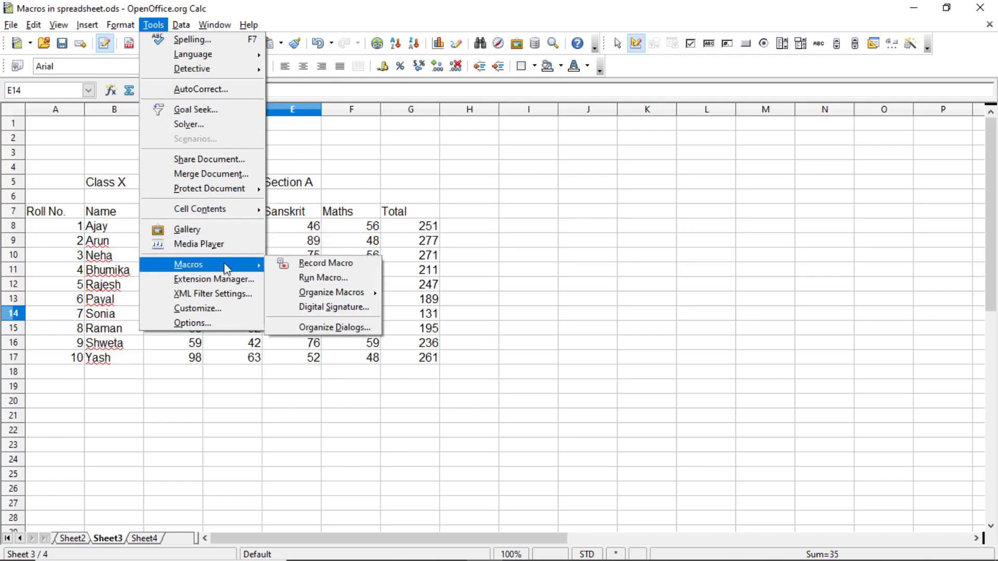
{"action": "left_click", "coordinate": [305, 265]}
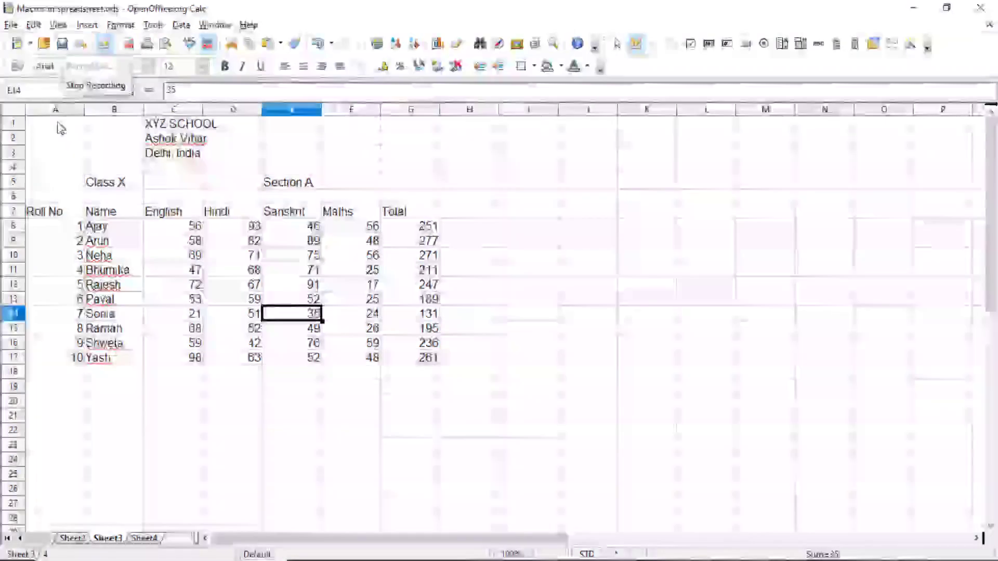
{"action": "left_click_drag", "start_coordinate": [61, 129], "coordinate": [394, 214]}
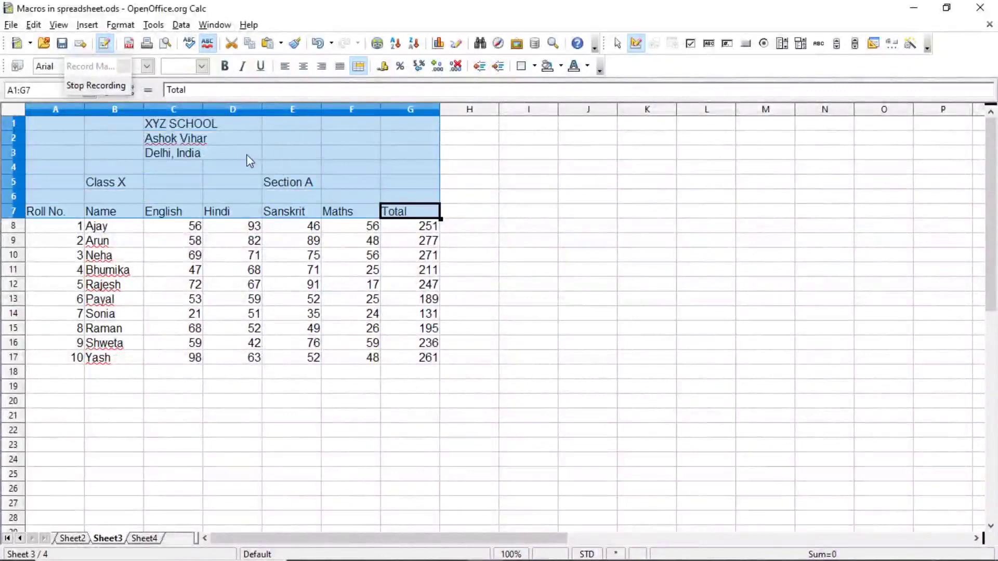
{"action": "key", "text": "ctrl+b"}
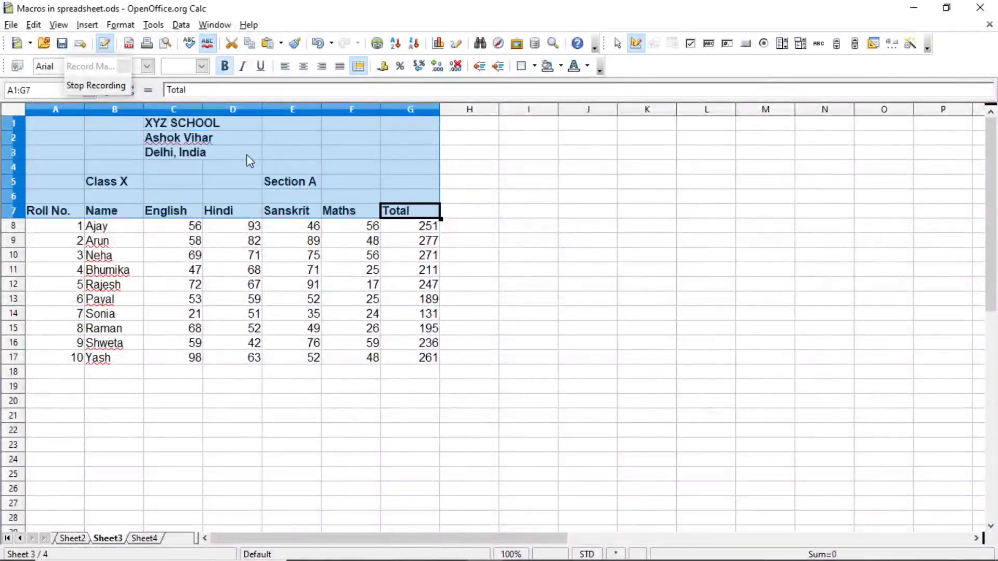
{"action": "left_click", "coordinate": [304, 66]}
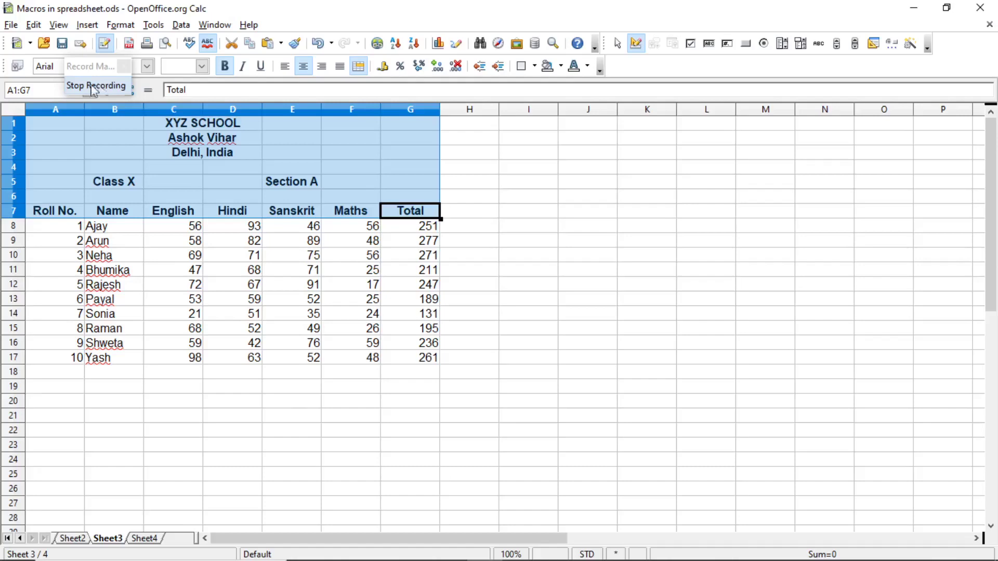
Step: Set the font of the heading range A1:G7 on Sheet3 to Arial Black
{"action": "left_click", "coordinate": [147, 66]}
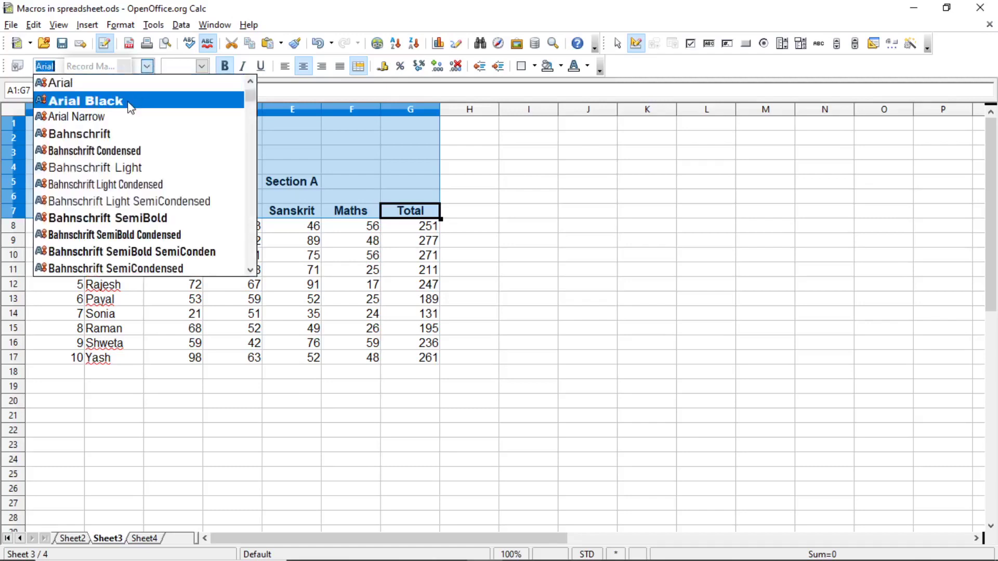
{"action": "left_click", "coordinate": [115, 153]}
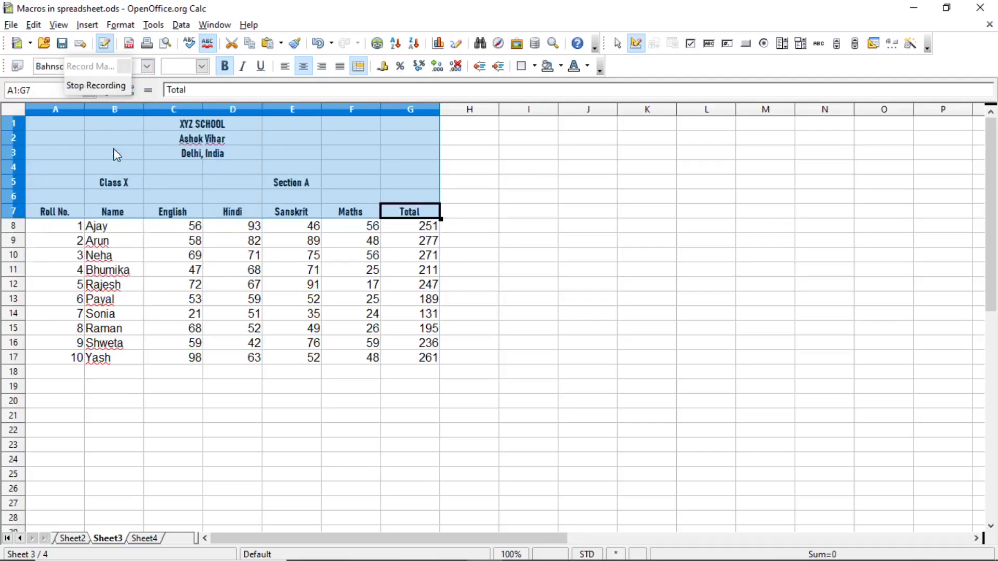
{"action": "left_click", "coordinate": [148, 66]}
{"action": "left_click", "coordinate": [126, 186]}
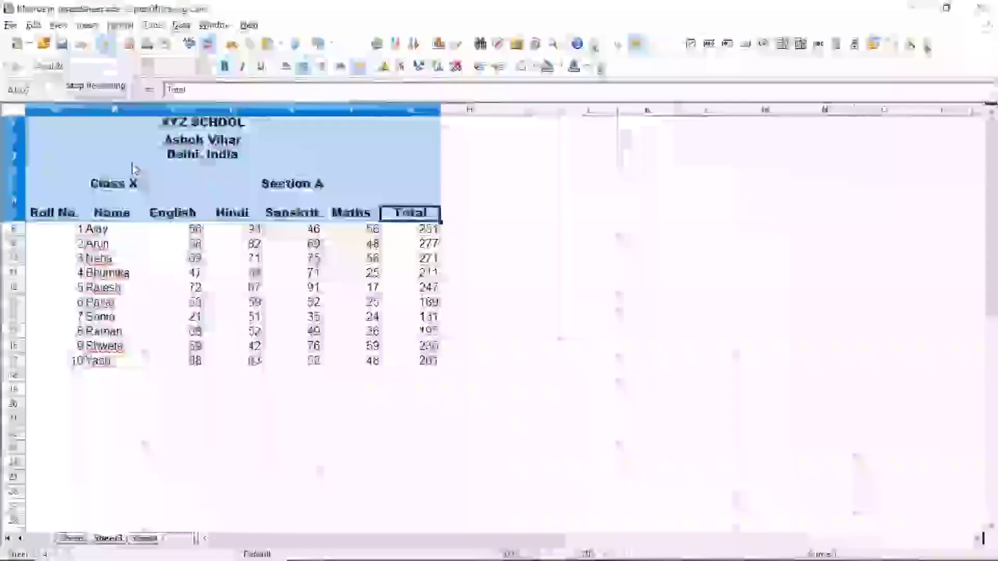
Step: Stop recording and save the macro under the name Heading in Module1 of My Macros
{"action": "left_click", "coordinate": [119, 89]}
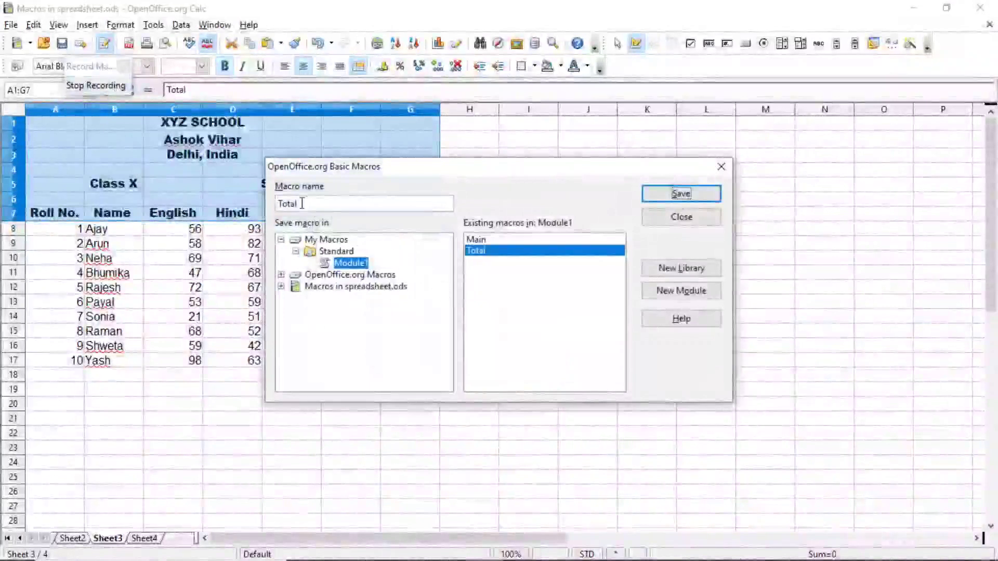
{"action": "left_click", "coordinate": [302, 204]}
{"action": "key", "text": "BackSpace"}
{"action": "key", "text": "BackSpace"}
{"action": "key", "text": "BackSpace"}
{"action": "key", "text": "BackSpace"}
{"action": "key", "text": "BackSpace"}
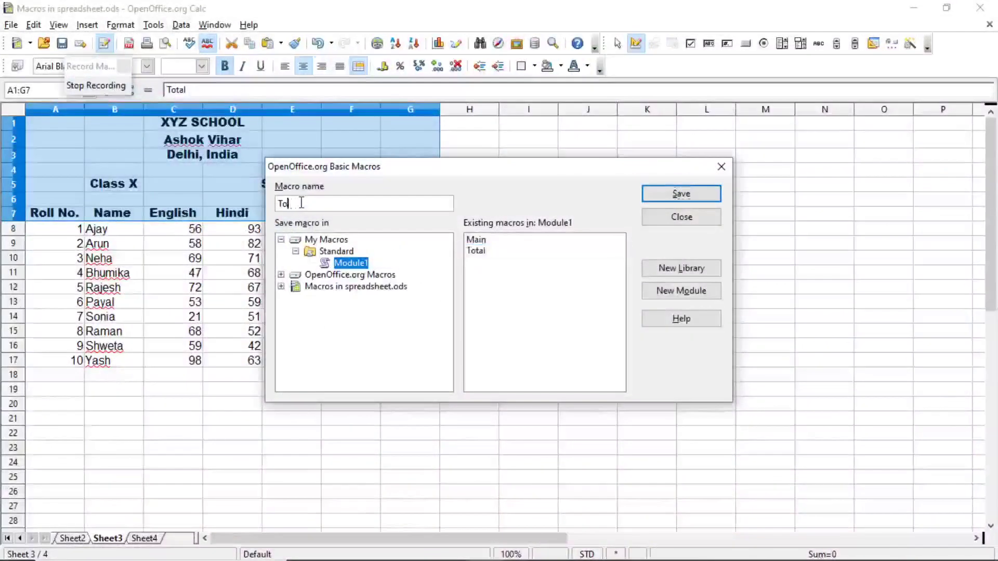
{"action": "type", "text": "Heading"}
{"action": "left_click", "coordinate": [681, 194]}
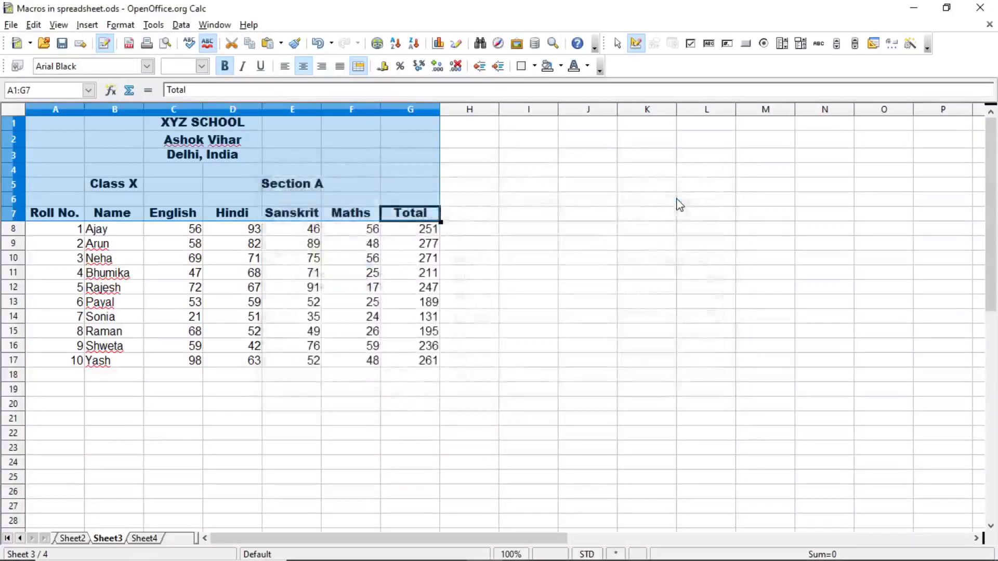
Step: Run the Heading macro from Module1 of My Macros on the Section B mark table on Sheet4
{"action": "left_click", "coordinate": [205, 337]}
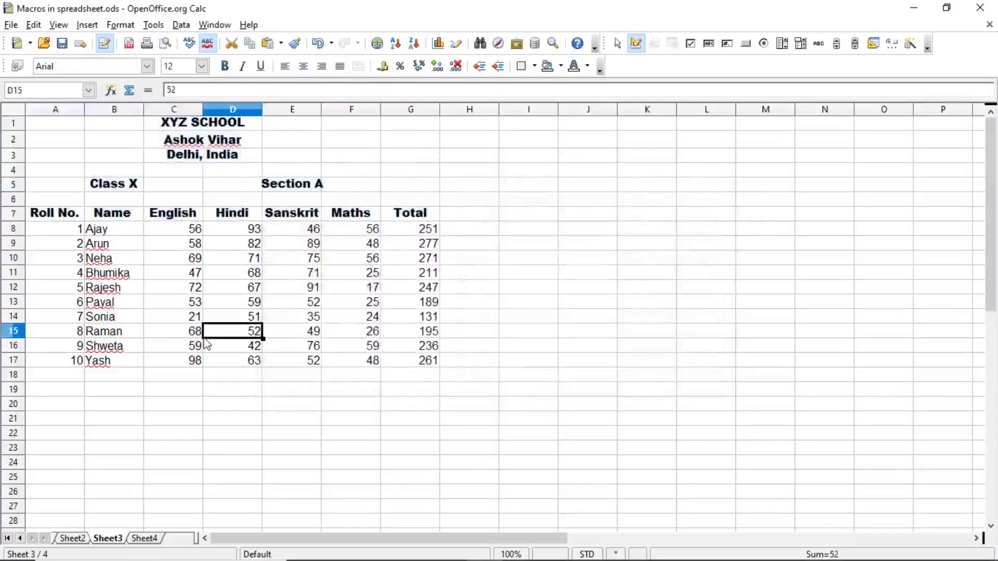
{"action": "left_click", "coordinate": [144, 539]}
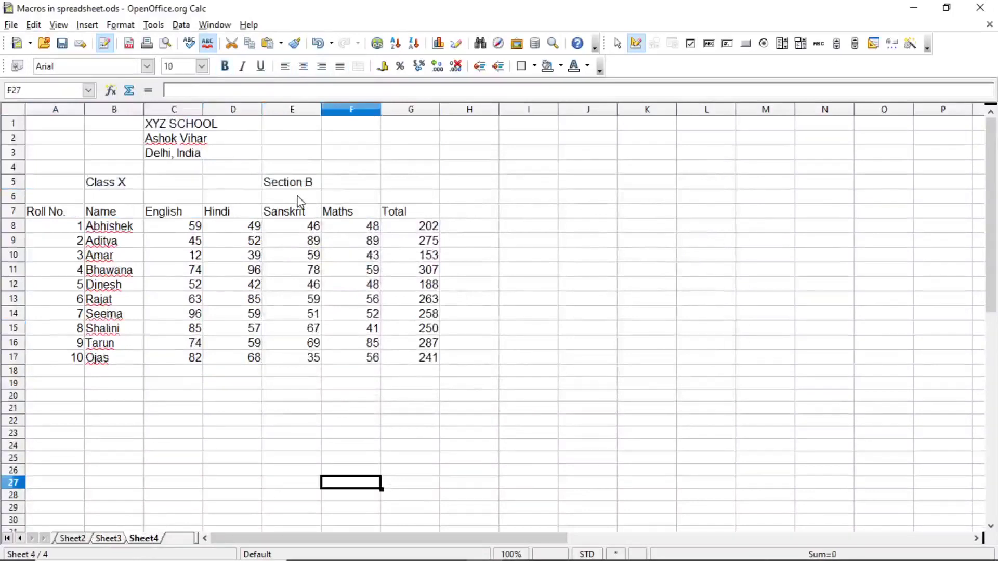
{"action": "left_click", "coordinate": [153, 24]}
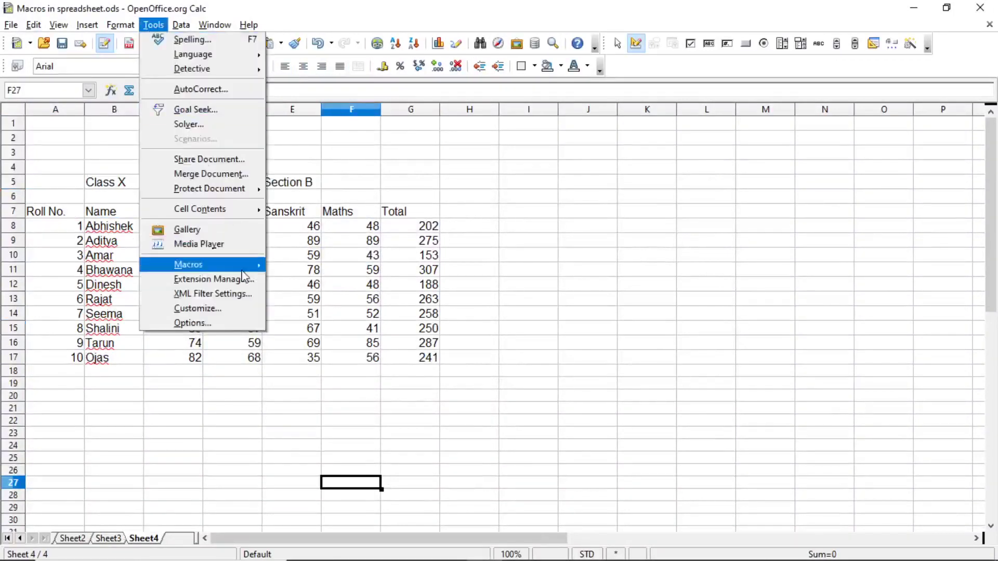
{"action": "mouse_move", "coordinate": [243, 270]}
{"action": "left_click", "coordinate": [301, 280]}
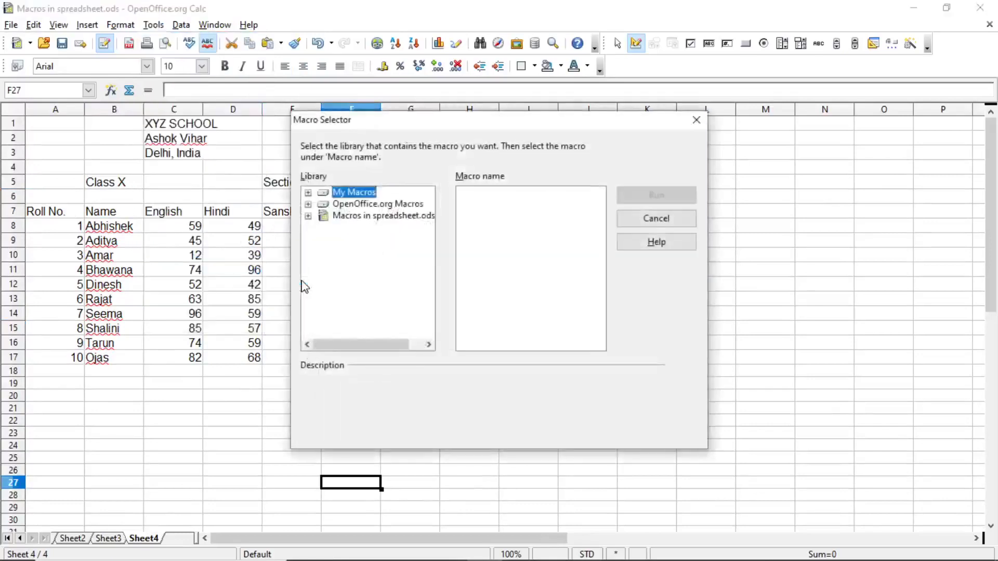
{"action": "left_click", "coordinate": [309, 193]}
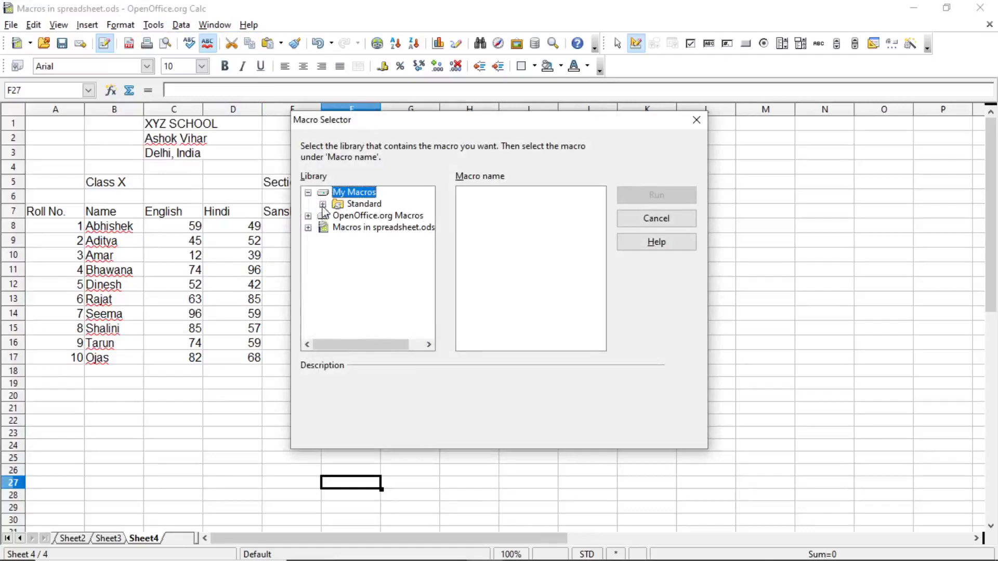
{"action": "left_click", "coordinate": [323, 204]}
{"action": "left_click", "coordinate": [376, 216]}
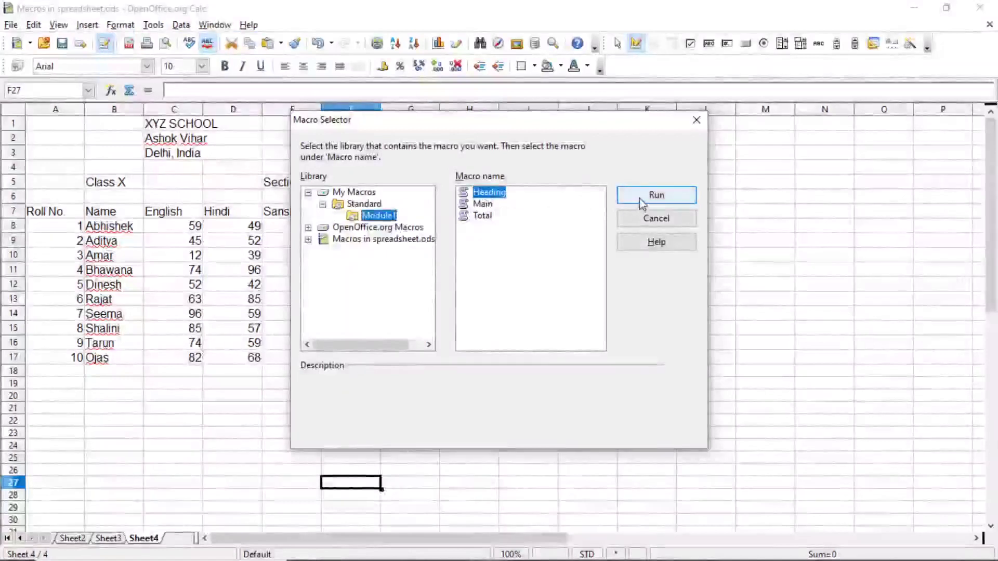
{"action": "left_click", "coordinate": [643, 202]}
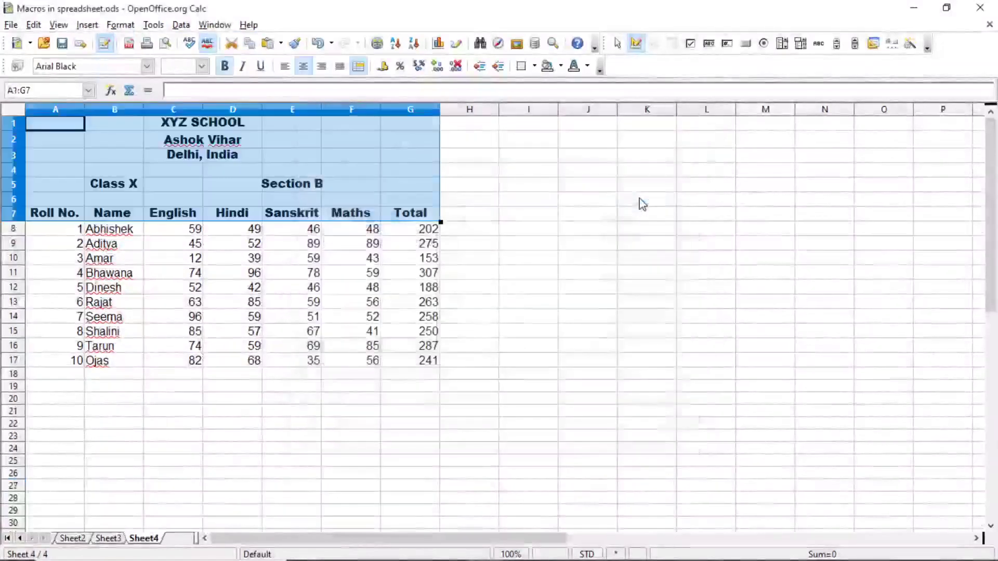
{"action": "left_click", "coordinate": [508, 205]}
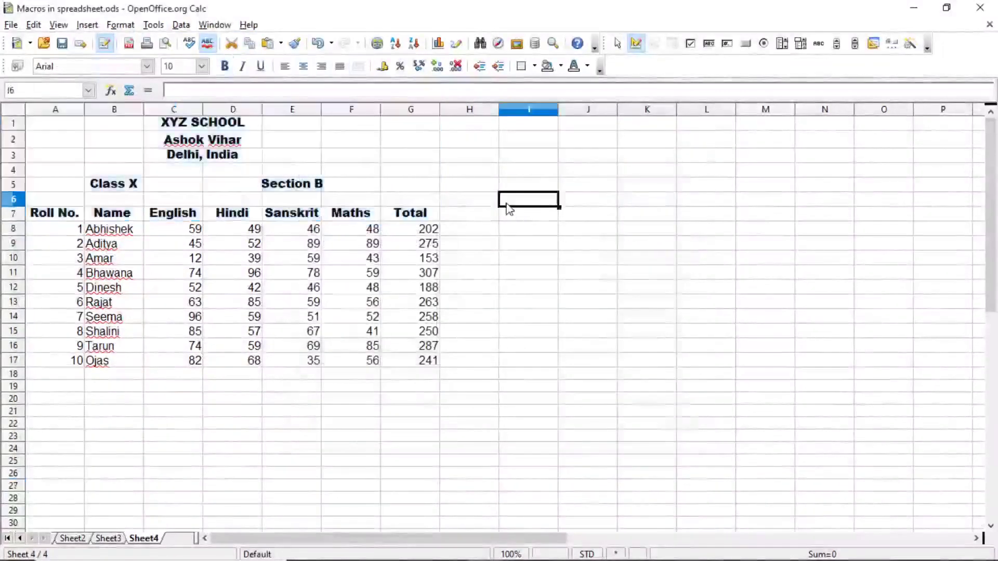
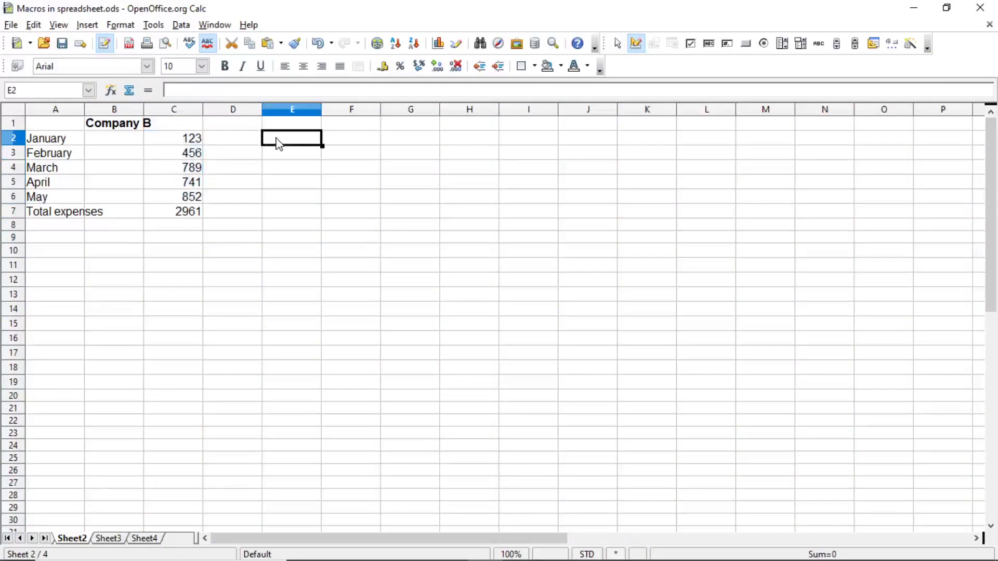
Step: Copy the Company B monthly expenses into E2:E6 on Sheet2 and start recording a macro
{"action": "left_click", "coordinate": [285, 218]}
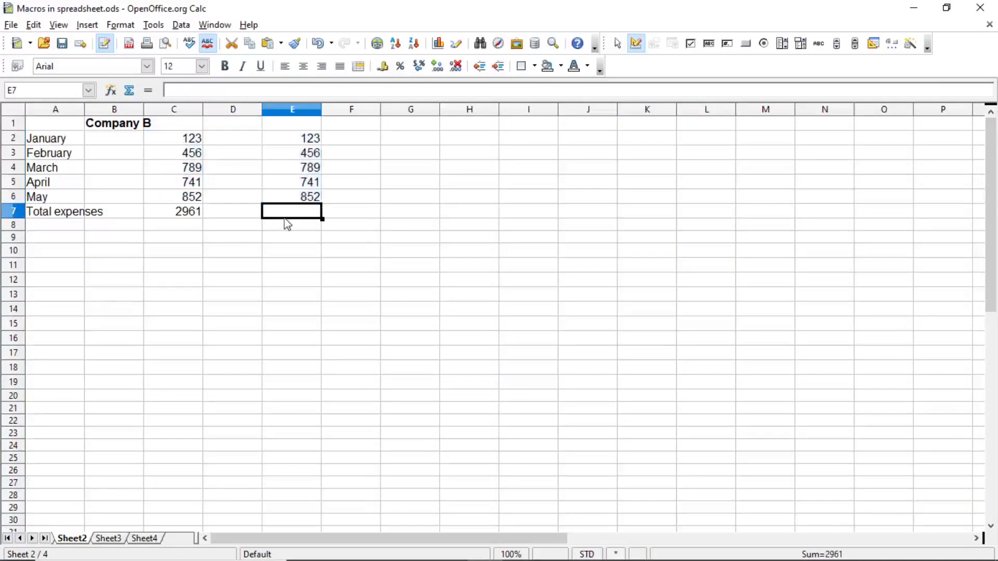
{"action": "left_click", "coordinate": [181, 24]}
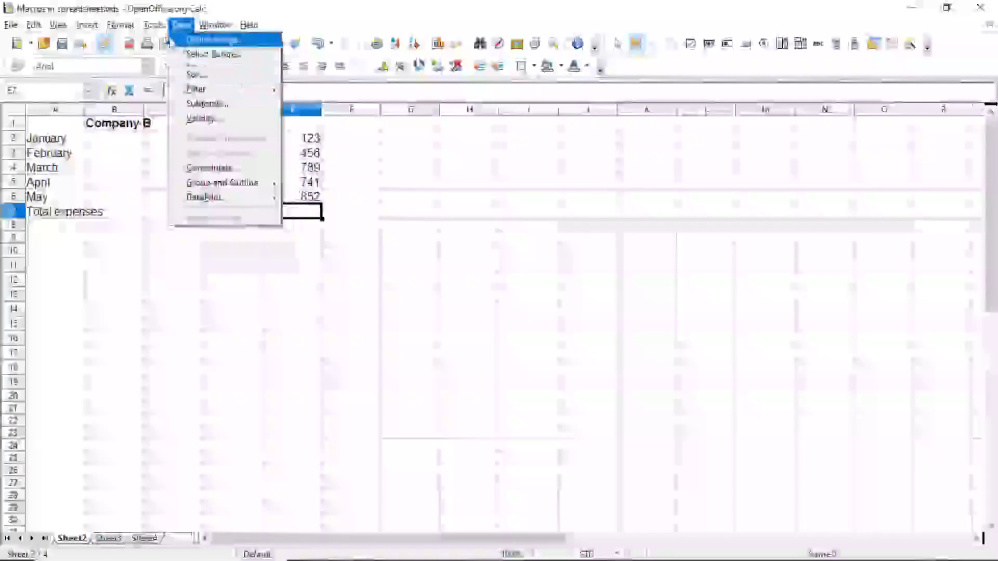
{"action": "mouse_move", "coordinate": [155, 27]}
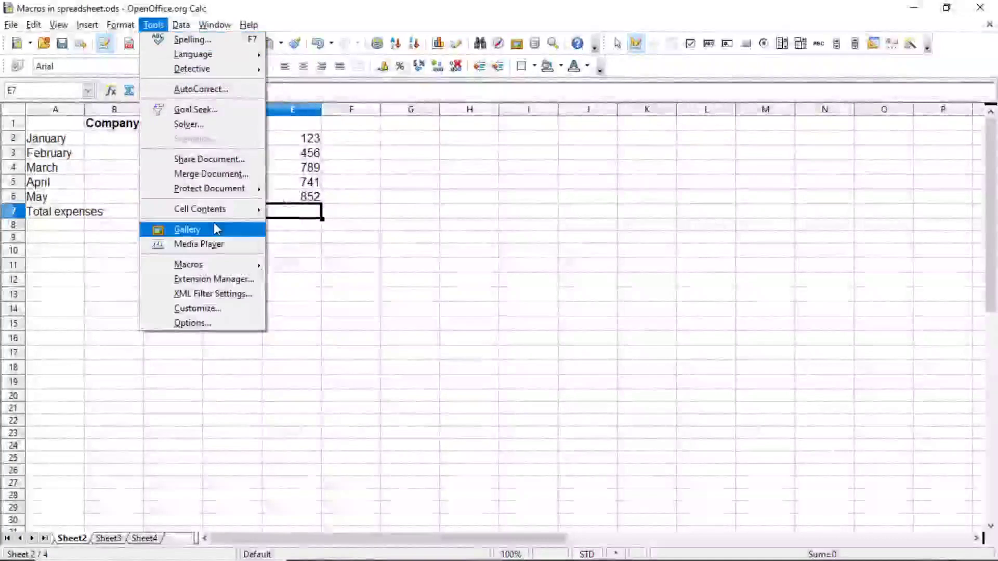
{"action": "mouse_move", "coordinate": [215, 270]}
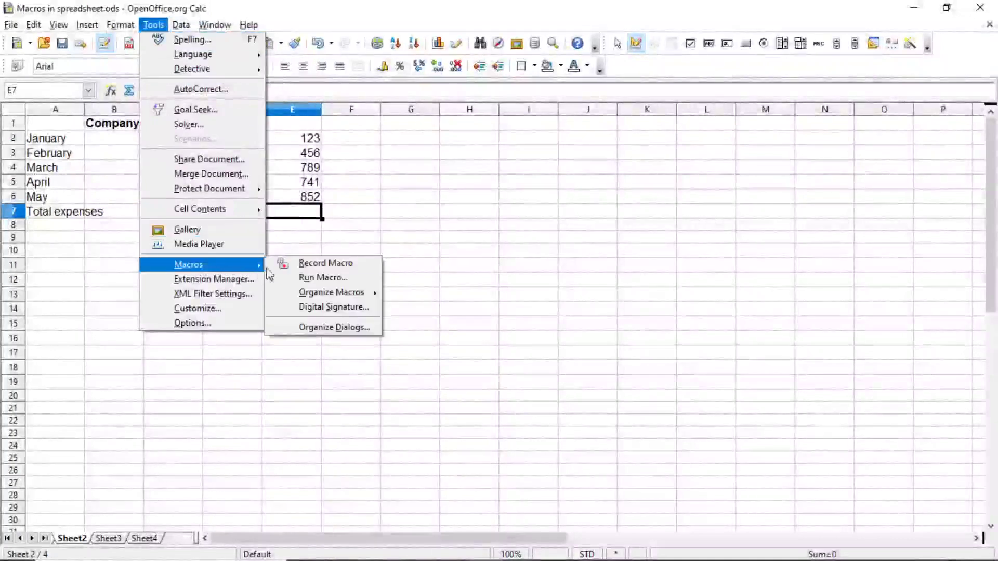
{"action": "left_click", "coordinate": [308, 264]}
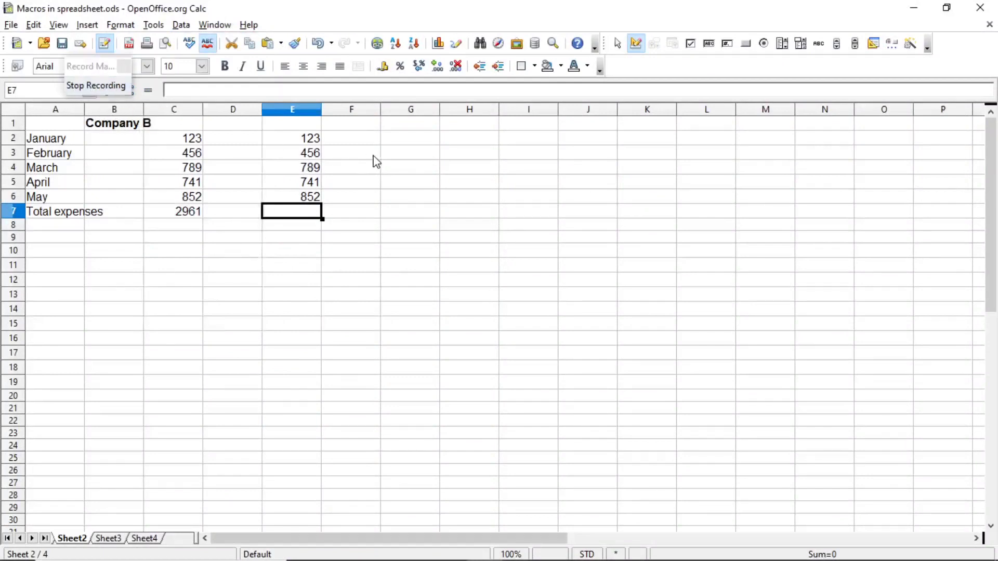
Step: Sort the range E2:E6 on Sheet2 by Column E in descending order
{"action": "left_click_drag", "start_coordinate": [291, 143], "coordinate": [291, 197]}
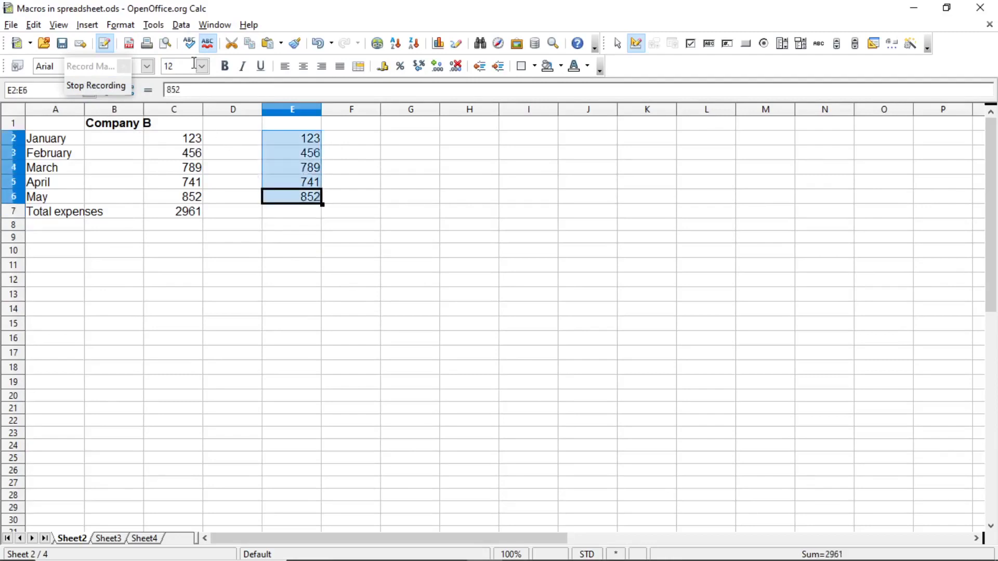
{"action": "left_click", "coordinate": [181, 27]}
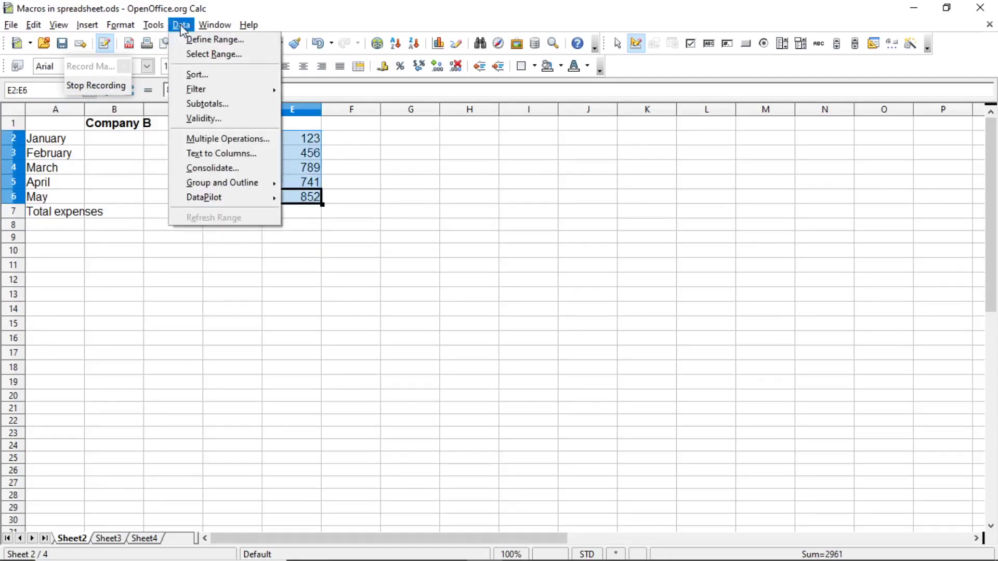
{"action": "left_click", "coordinate": [204, 81]}
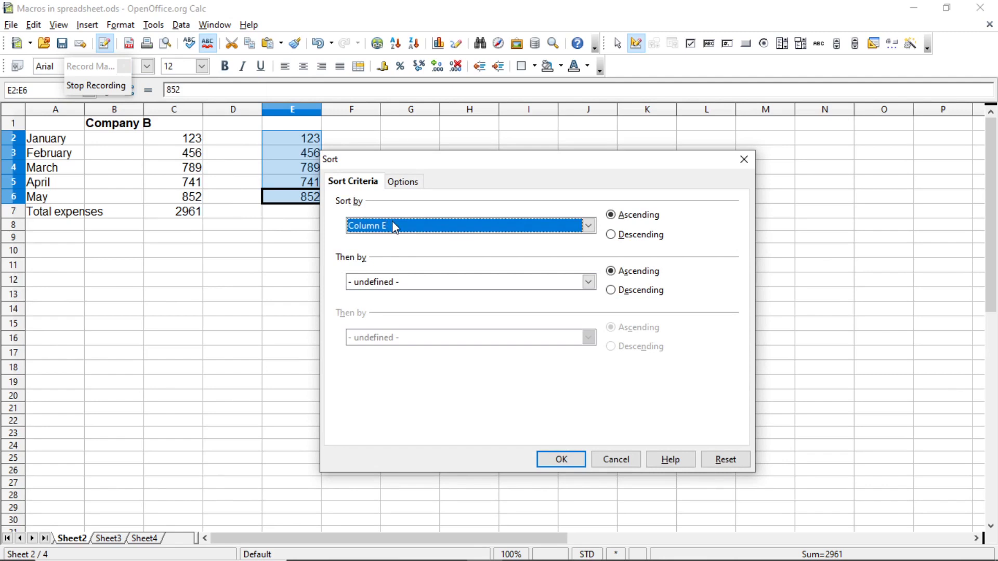
{"action": "left_click", "coordinate": [611, 235]}
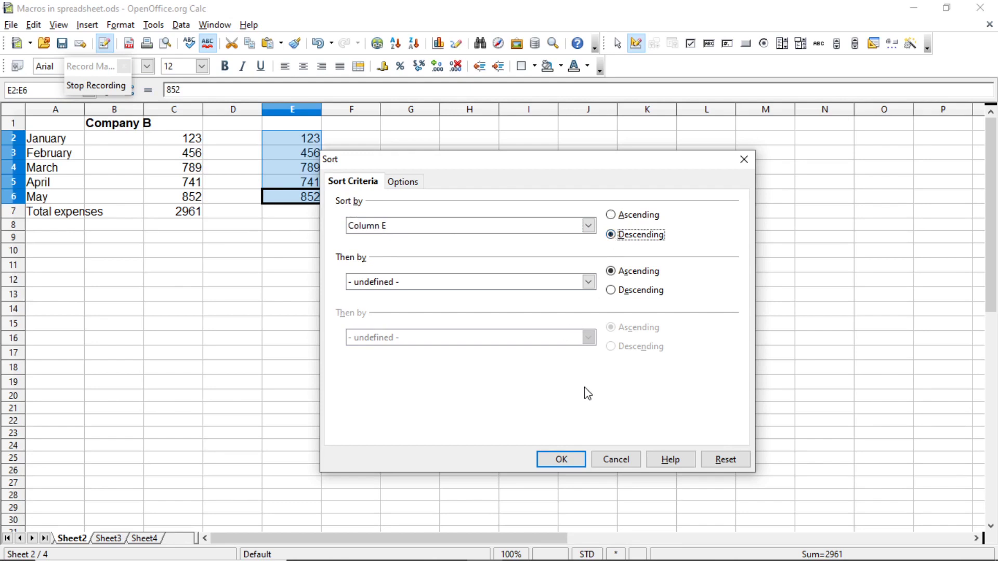
{"action": "left_click", "coordinate": [557, 466]}
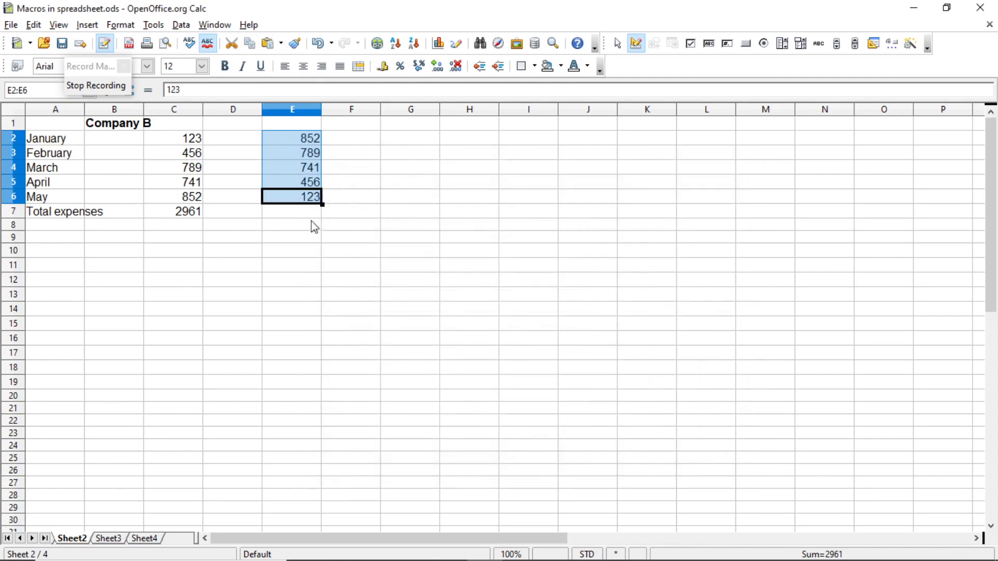
Step: Stop recording and save the macro under the name sort in Module1 of My Macros
{"action": "left_click", "coordinate": [96, 86]}
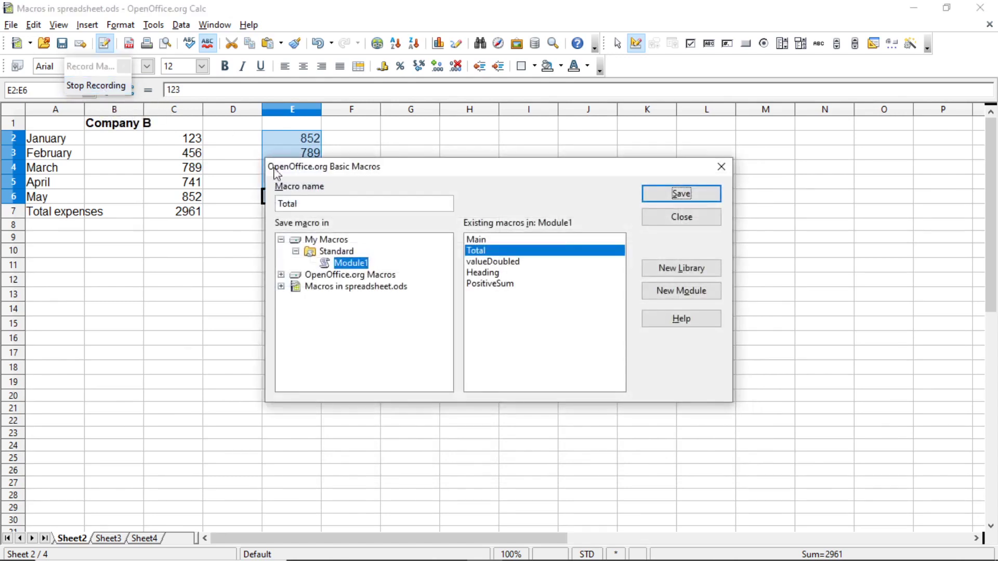
{"action": "left_click", "coordinate": [311, 204]}
{"action": "key", "text": "BackSpace"}
{"action": "key", "text": "BackSpace"}
{"action": "key", "text": "BackSpace"}
{"action": "key", "text": "BackSpace"}
{"action": "key", "text": "BackSpace"}
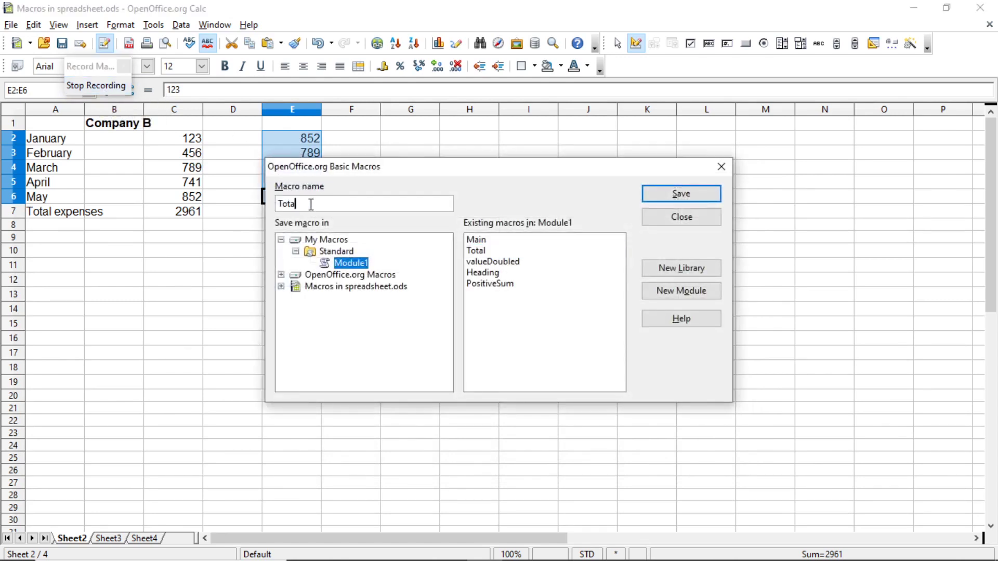
{"action": "type", "text": "sort"}
{"action": "left_click", "coordinate": [681, 194]}
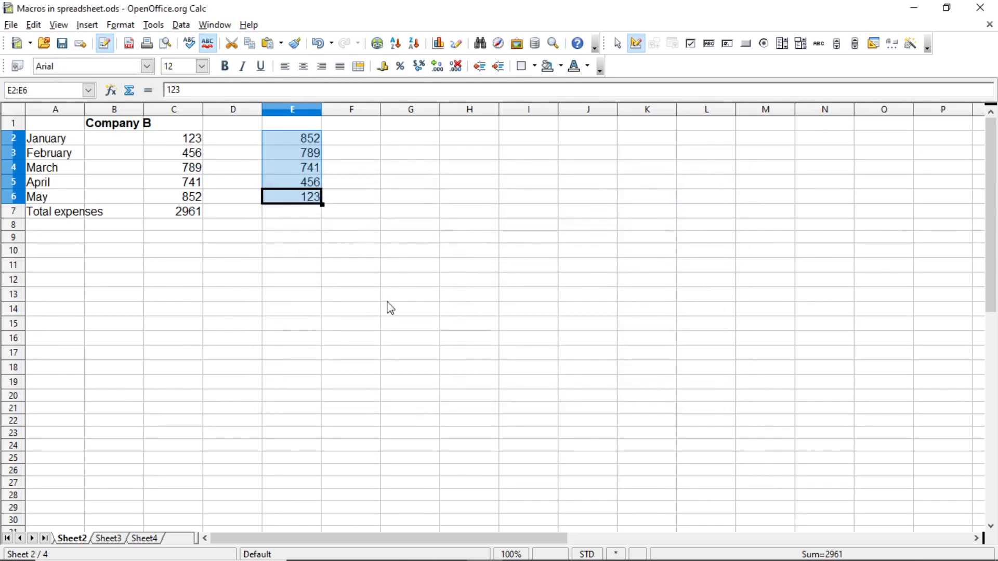
Step: Try to sort the Company A expenses C2:C6 on Sheet1 by running the sort macro from Module1 of My Macros
{"action": "left_click", "coordinate": [53, 540]}
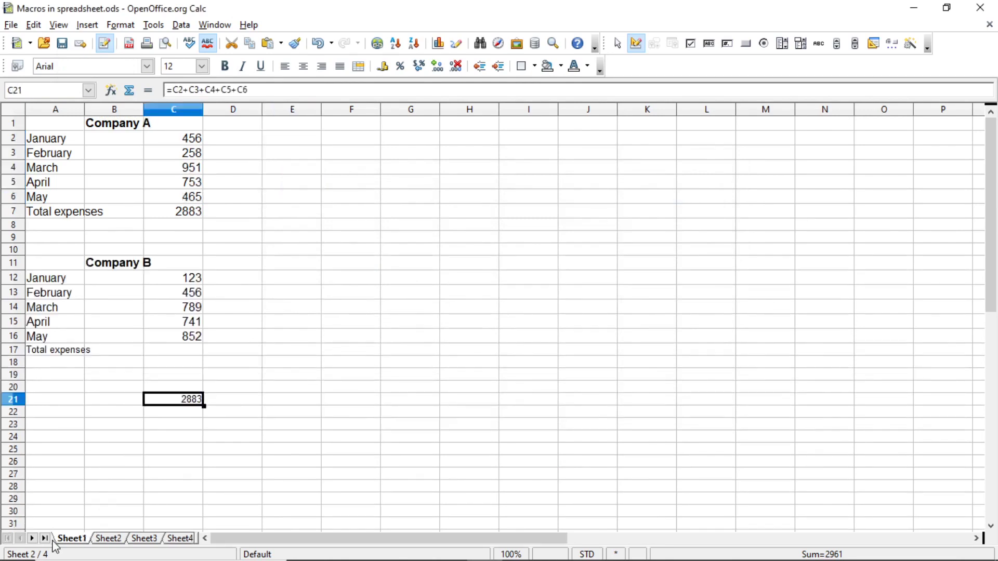
{"action": "left_click_drag", "start_coordinate": [174, 139], "coordinate": [189, 197]}
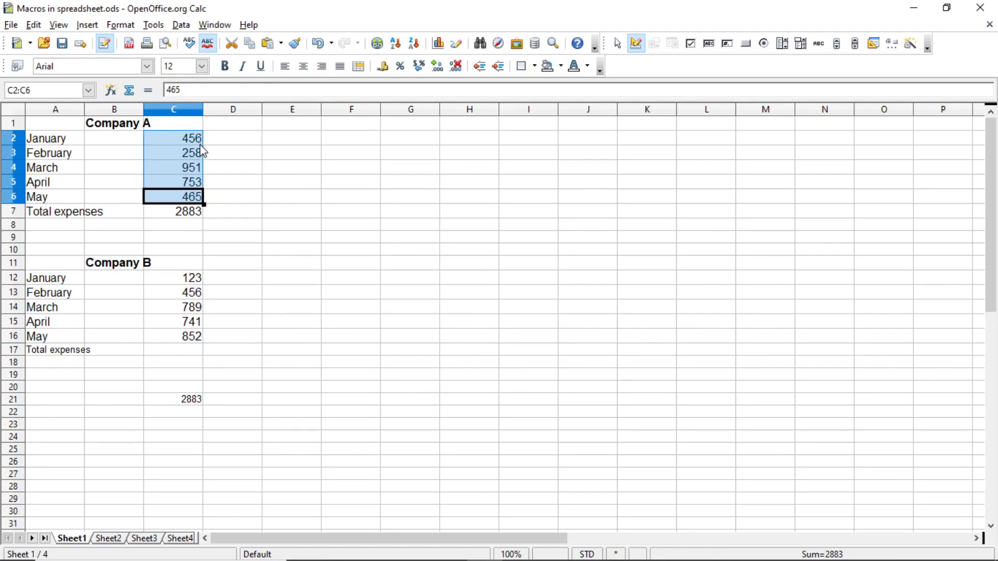
{"action": "left_click", "coordinate": [156, 27]}
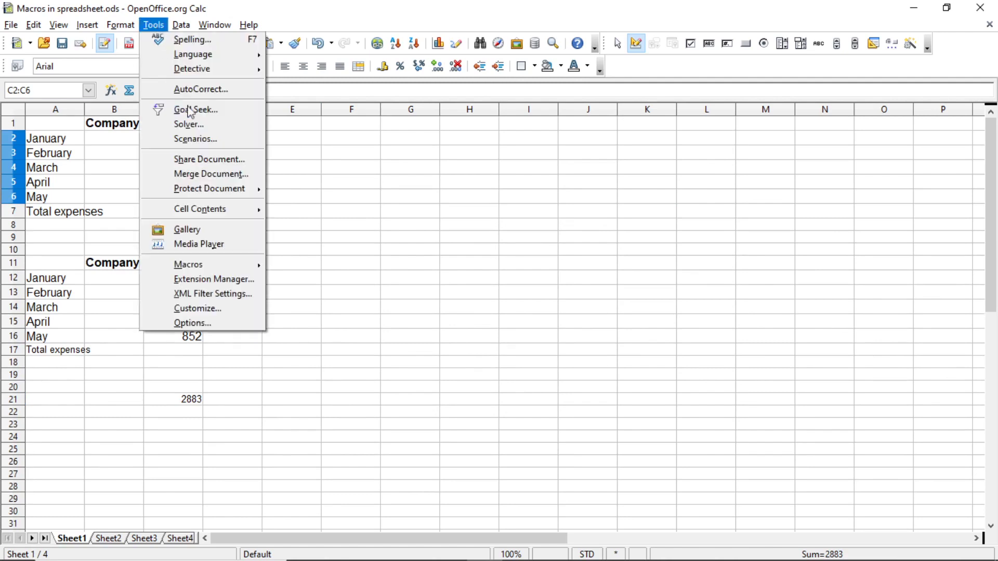
{"action": "mouse_move", "coordinate": [213, 271]}
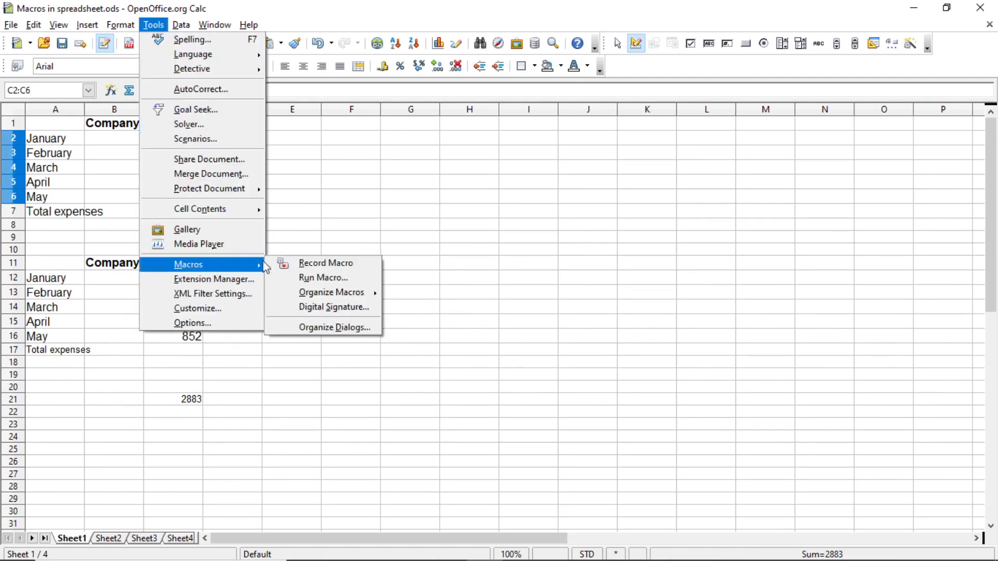
{"action": "left_click", "coordinate": [300, 280]}
{"action": "left_click", "coordinate": [308, 192]}
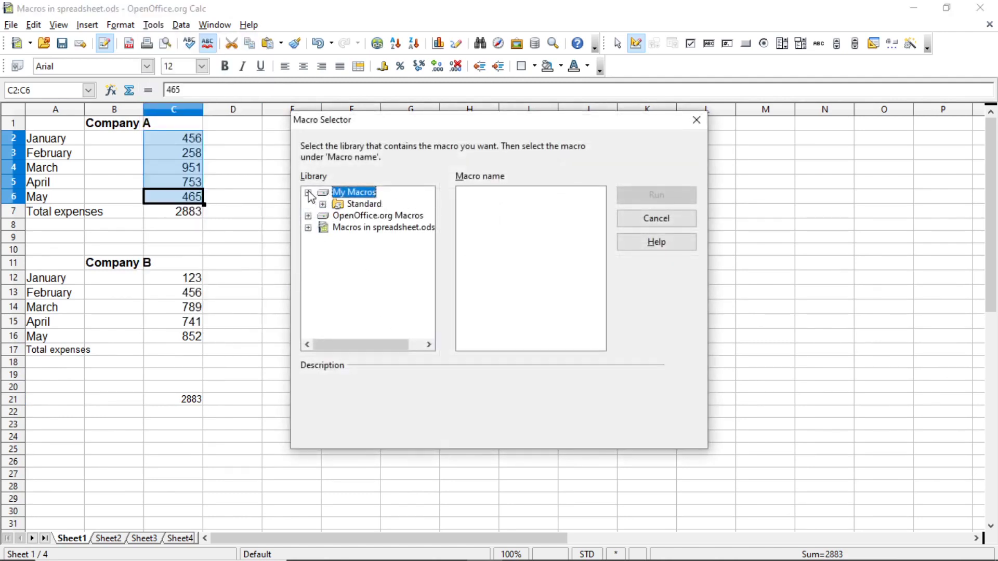
{"action": "left_click", "coordinate": [323, 203]}
{"action": "left_click", "coordinate": [364, 217]}
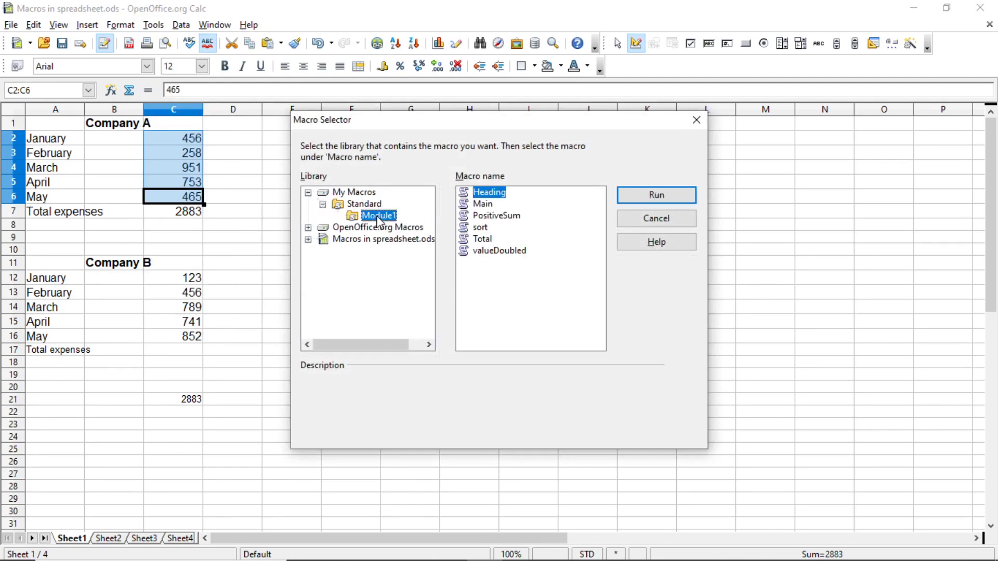
{"action": "left_click", "coordinate": [480, 228]}
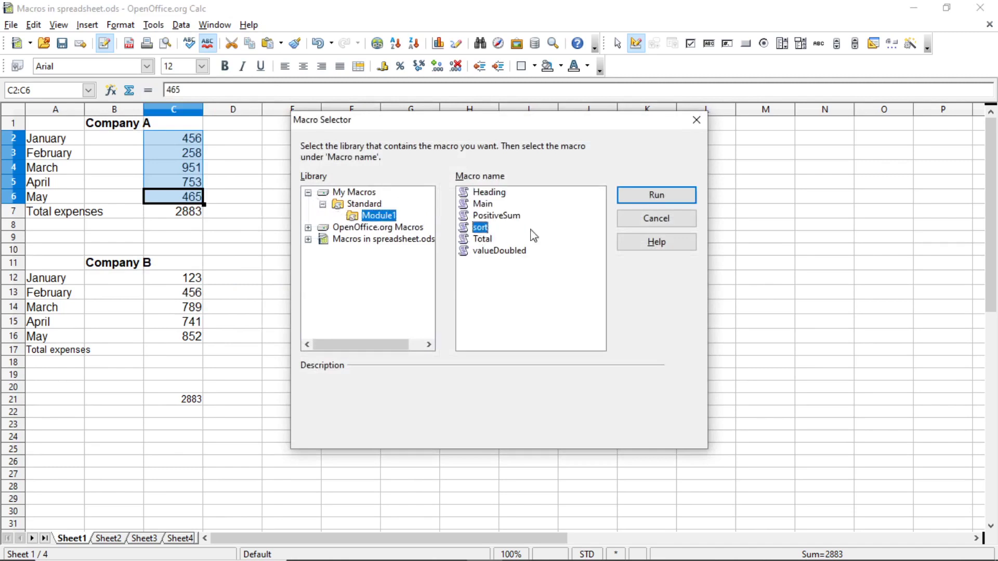
{"action": "left_click", "coordinate": [636, 200]}
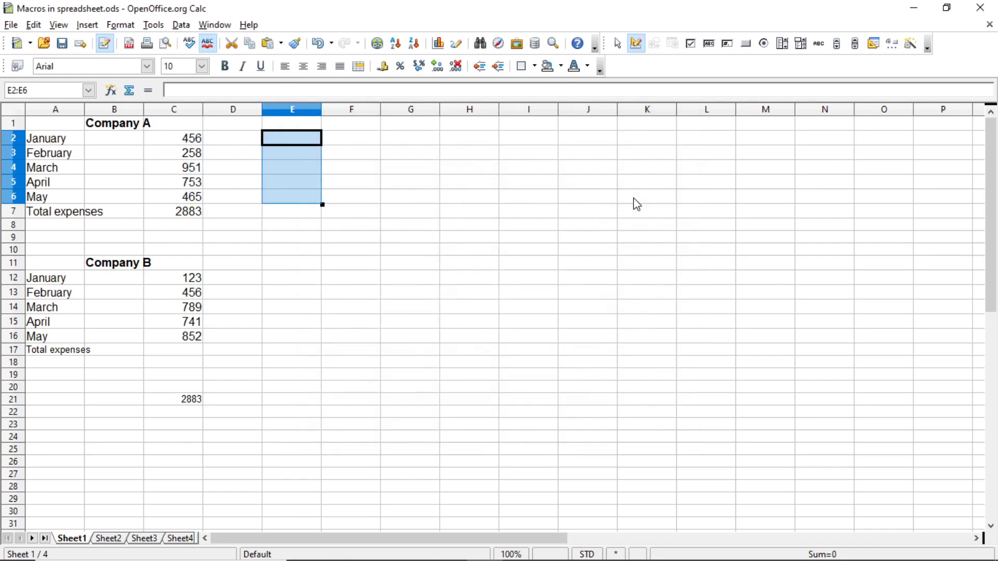
Step: Copy the Company A expenses C2:C6 on Sheet1 into the range starting at E2
{"action": "left_click", "coordinate": [305, 198]}
{"action": "left_click_drag", "start_coordinate": [175, 143], "coordinate": [191, 199]}
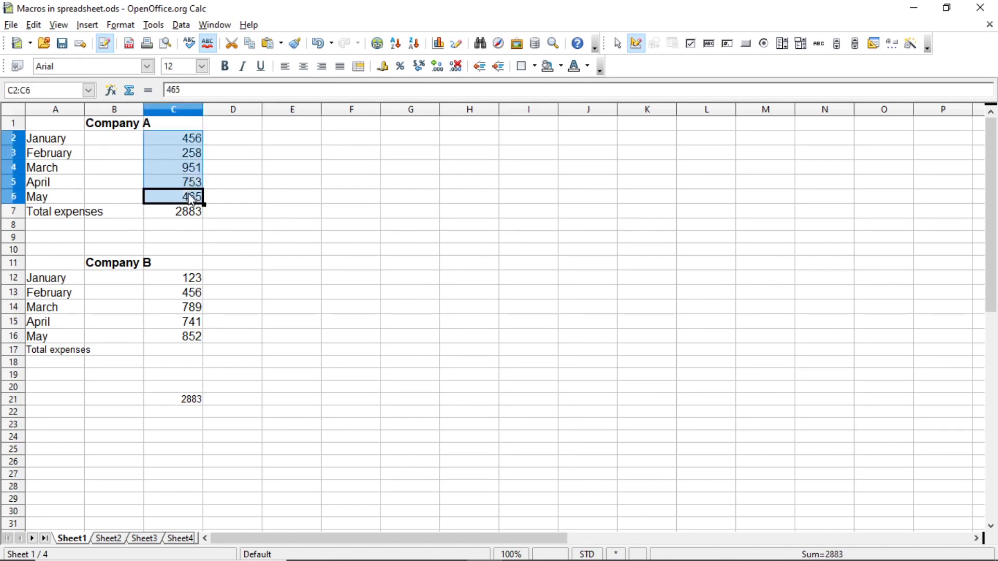
{"action": "key", "text": "ctrl+c"}
{"action": "left_click", "coordinate": [299, 139]}
{"action": "key", "text": "ctrl+v"}
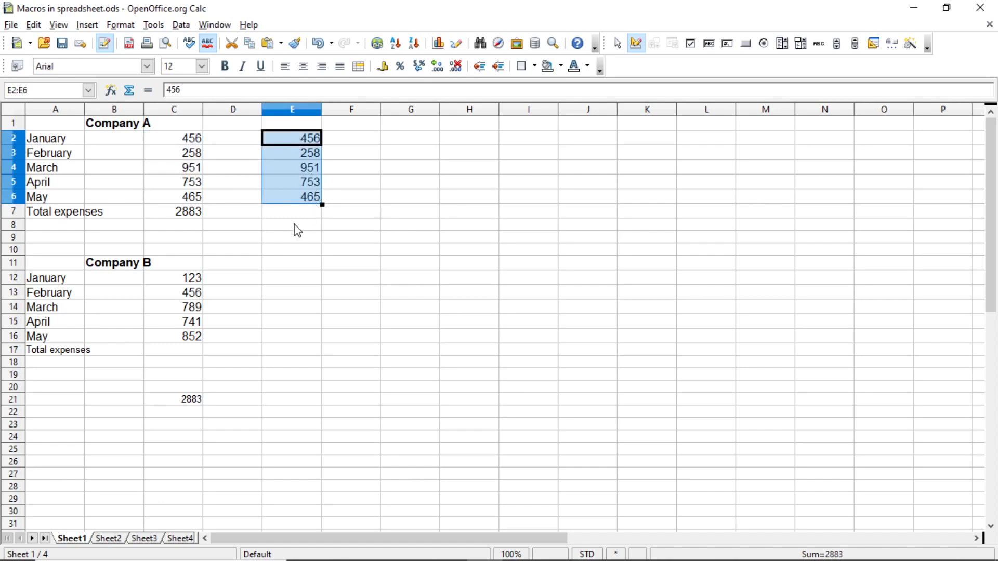
Step: Run the sort macro from Module1 of My Macros on the copied expenses in E2:E6 of Sheet1, and select the sorted range
{"action": "left_click", "coordinate": [279, 143]}
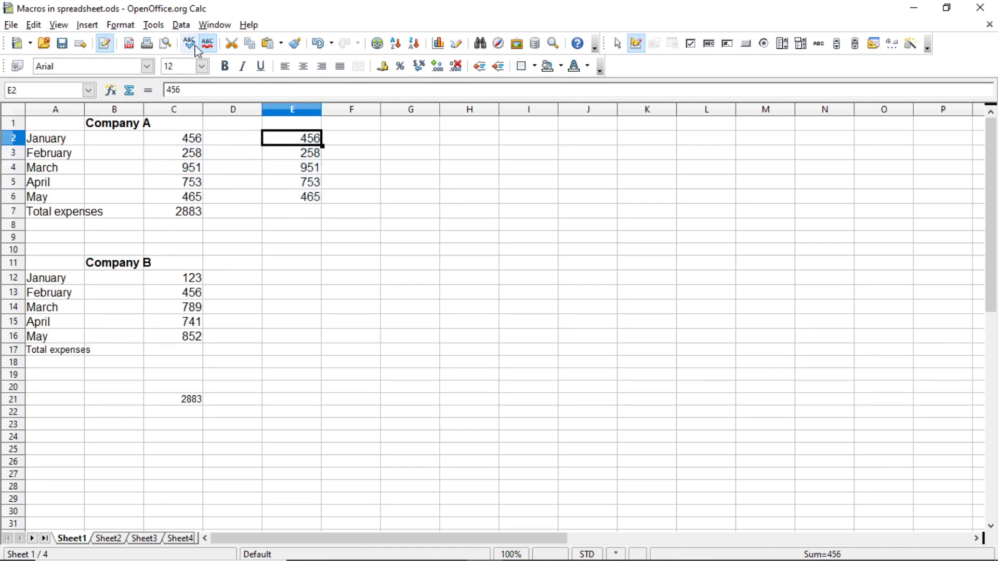
{"action": "left_click", "coordinate": [155, 26]}
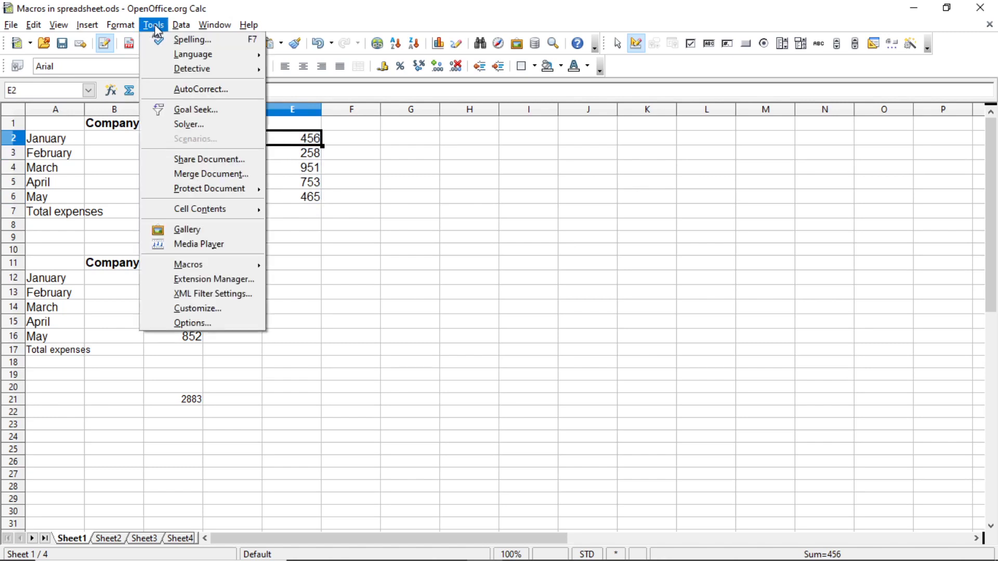
{"action": "mouse_move", "coordinate": [196, 263]}
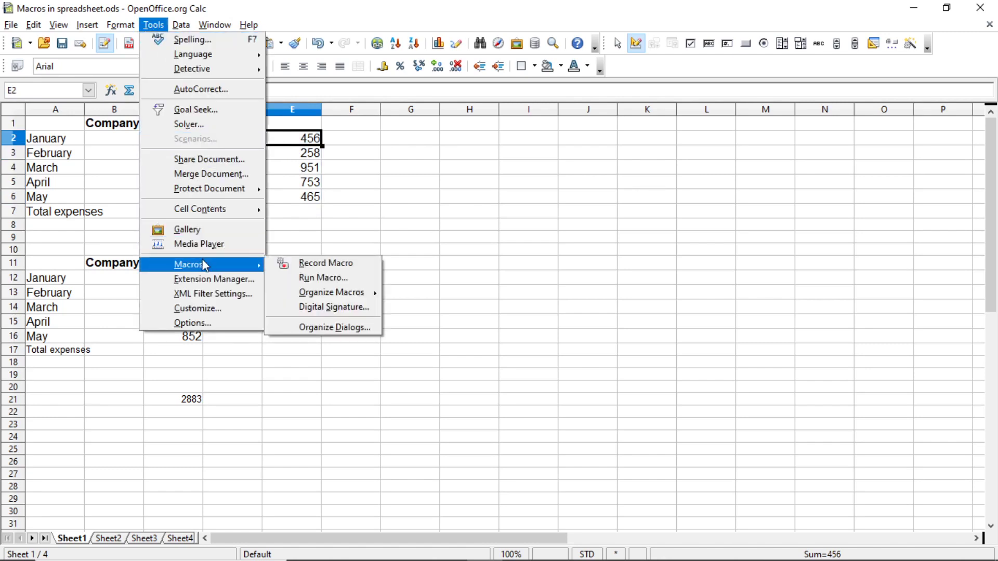
{"action": "left_click", "coordinate": [316, 279]}
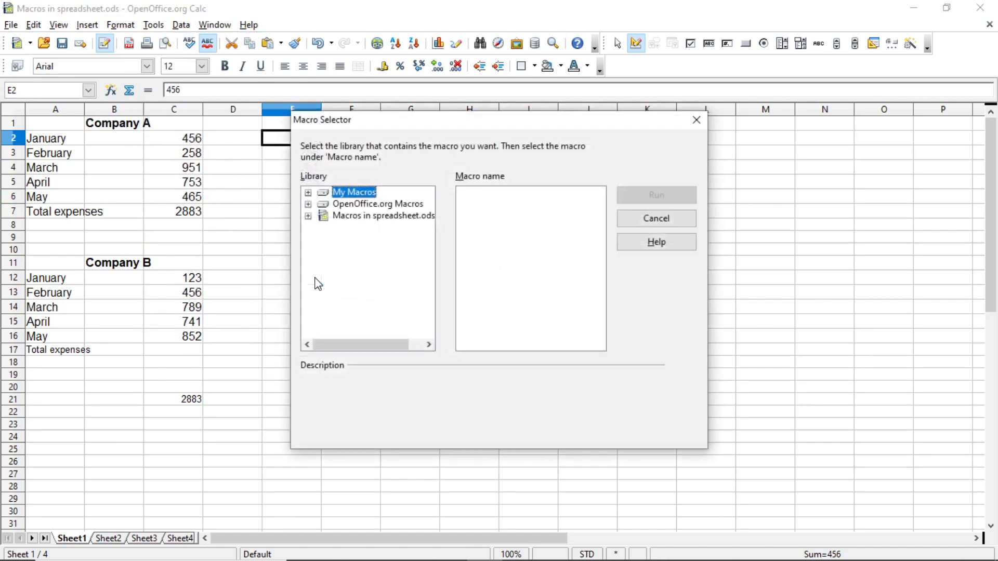
{"action": "left_click", "coordinate": [308, 193]}
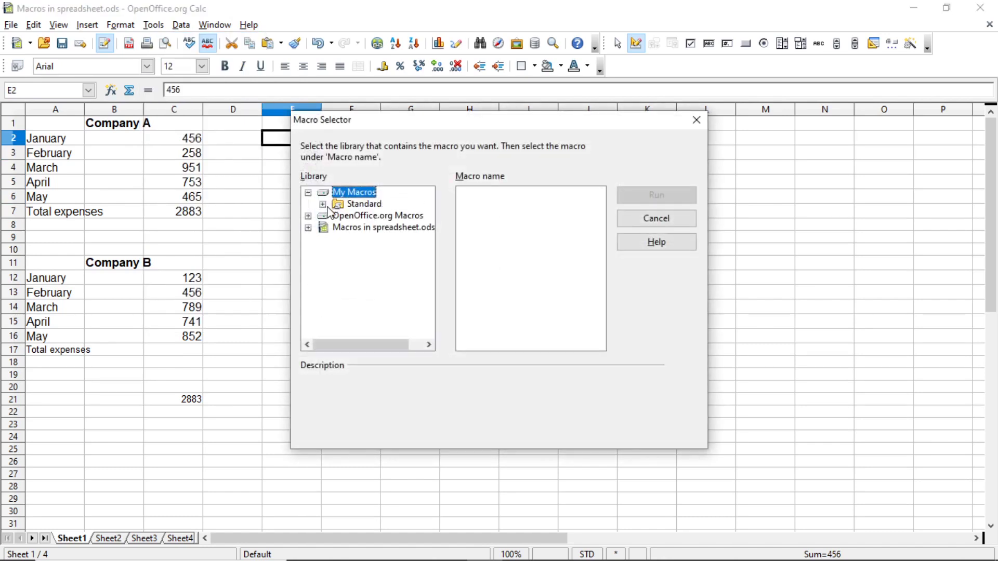
{"action": "left_click", "coordinate": [323, 204]}
{"action": "left_click", "coordinate": [378, 216]}
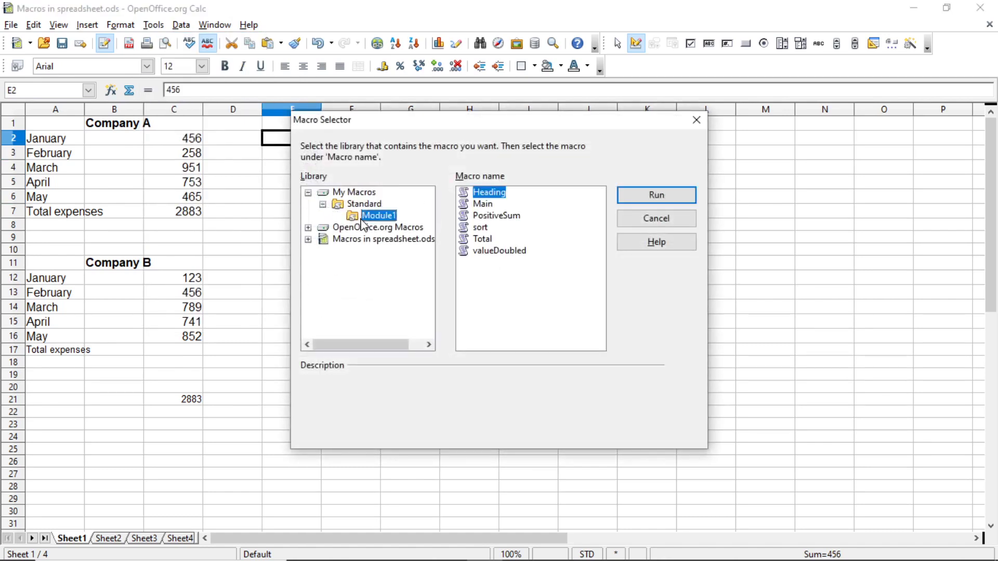
{"action": "left_click", "coordinate": [482, 231]}
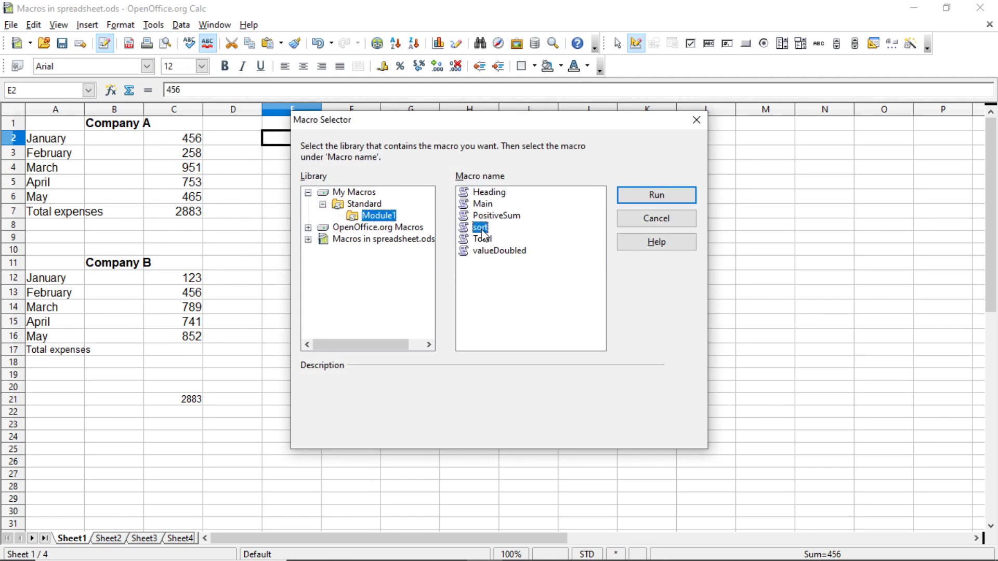
{"action": "left_click", "coordinate": [635, 202]}
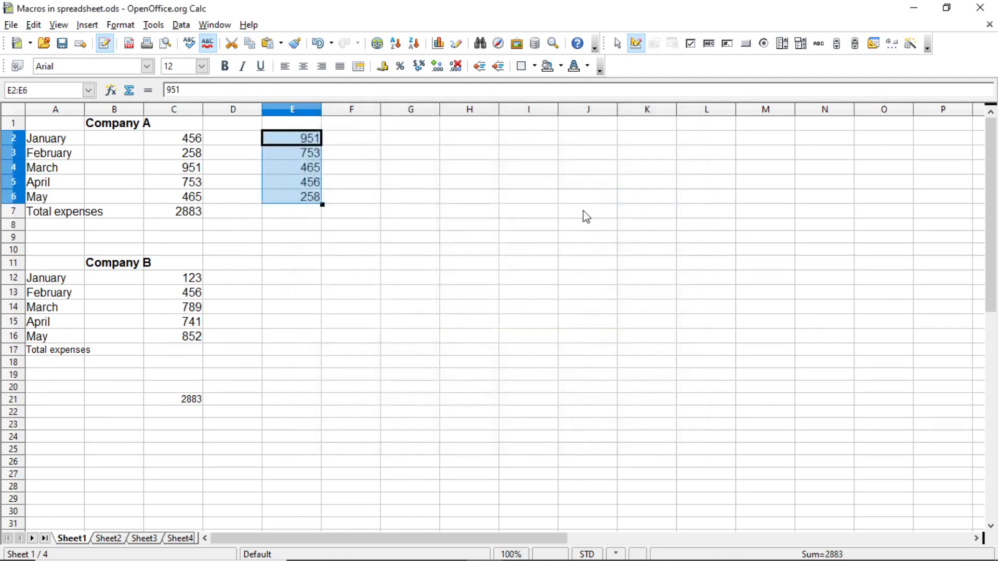
{"action": "left_click", "coordinate": [355, 149]}
{"action": "left_click_drag", "start_coordinate": [319, 138], "coordinate": [318, 200]}
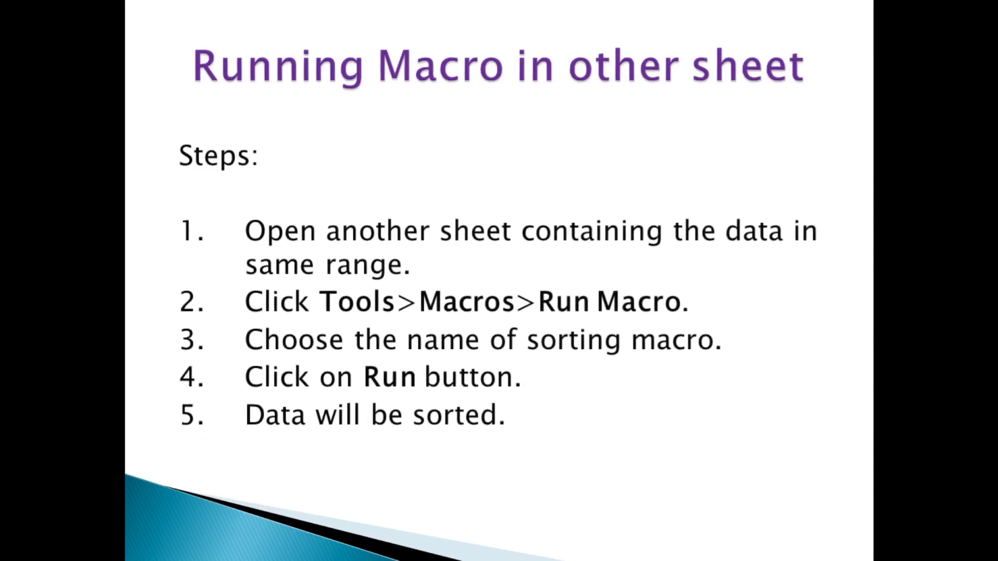
Step: Switch back to OpenOffice.org Calc and, on Sheet3, clear the Section A text in E2 and the Sanskrit heading in E7
{"action": "key", "text": "alt+Tab"}
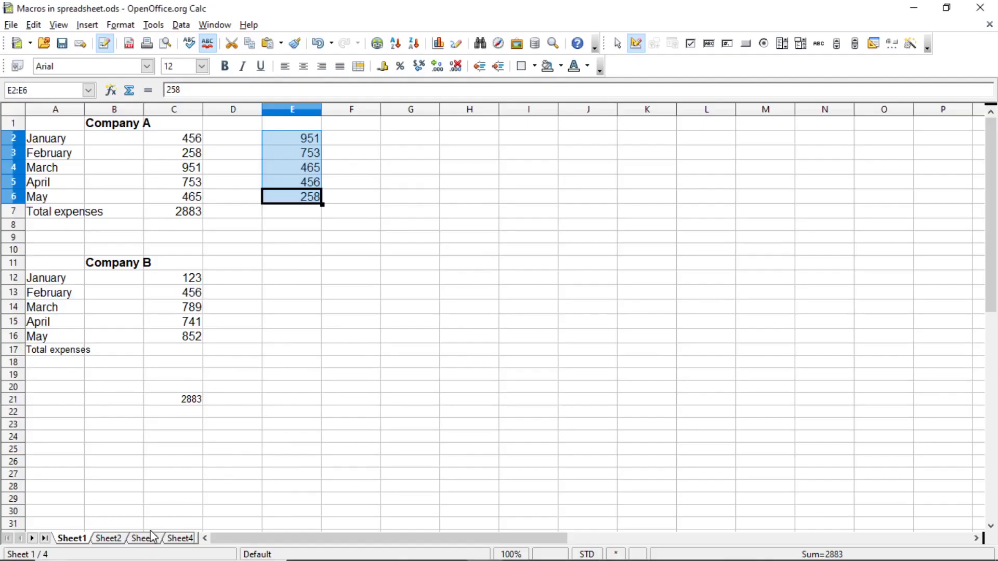
{"action": "left_click", "coordinate": [149, 539]}
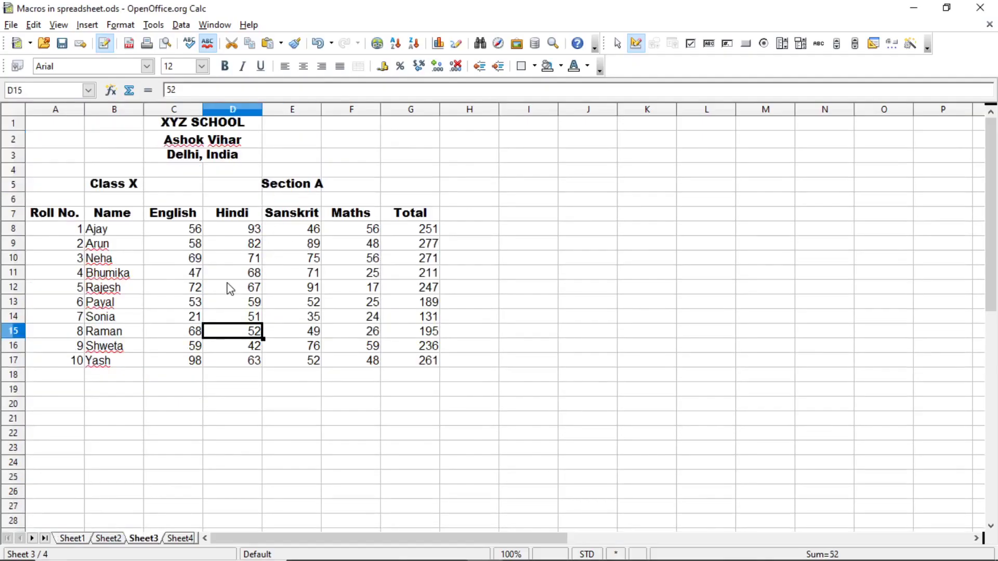
{"action": "left_click", "coordinate": [295, 231]}
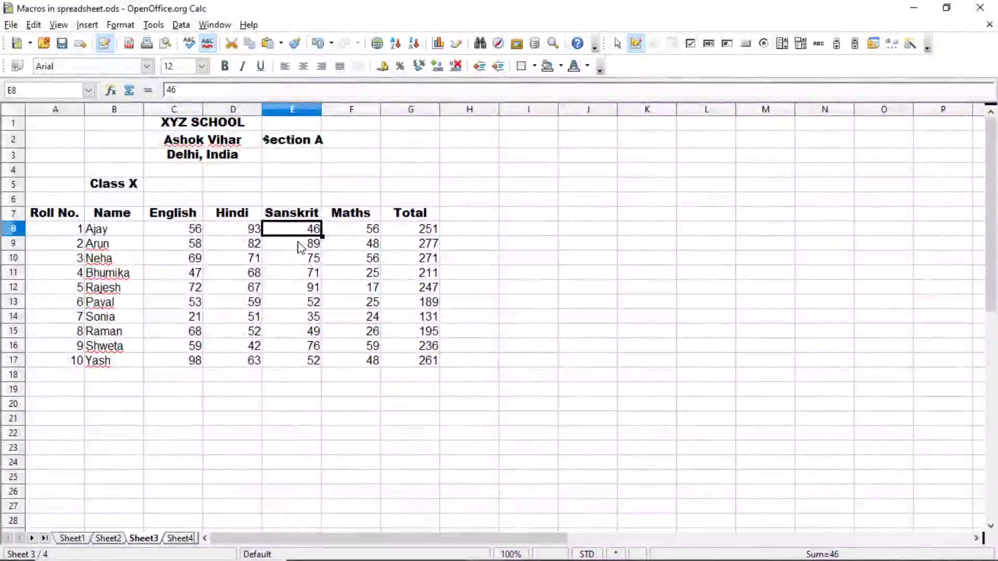
{"action": "left_click", "coordinate": [302, 143]}
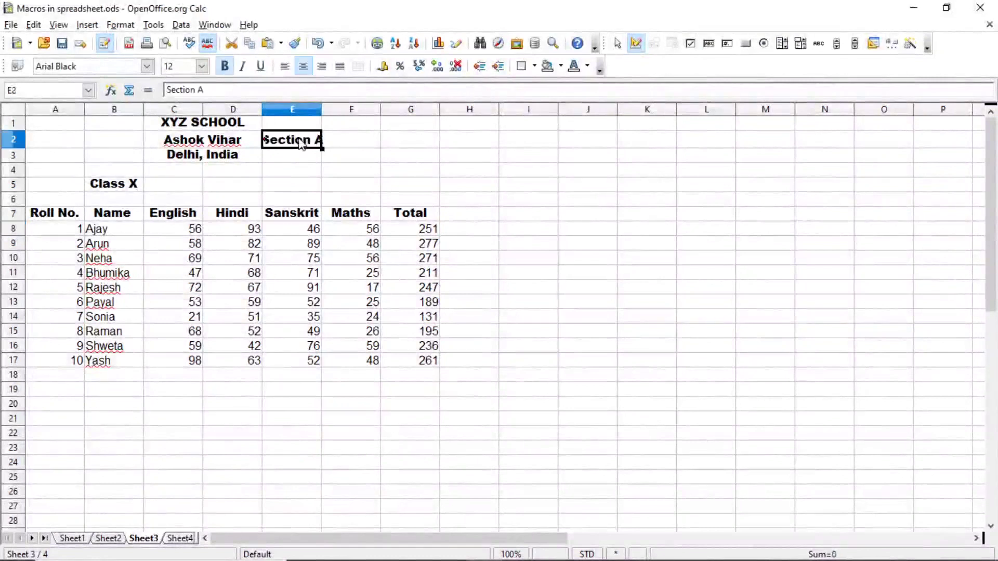
{"action": "key", "text": "BackSpace"}
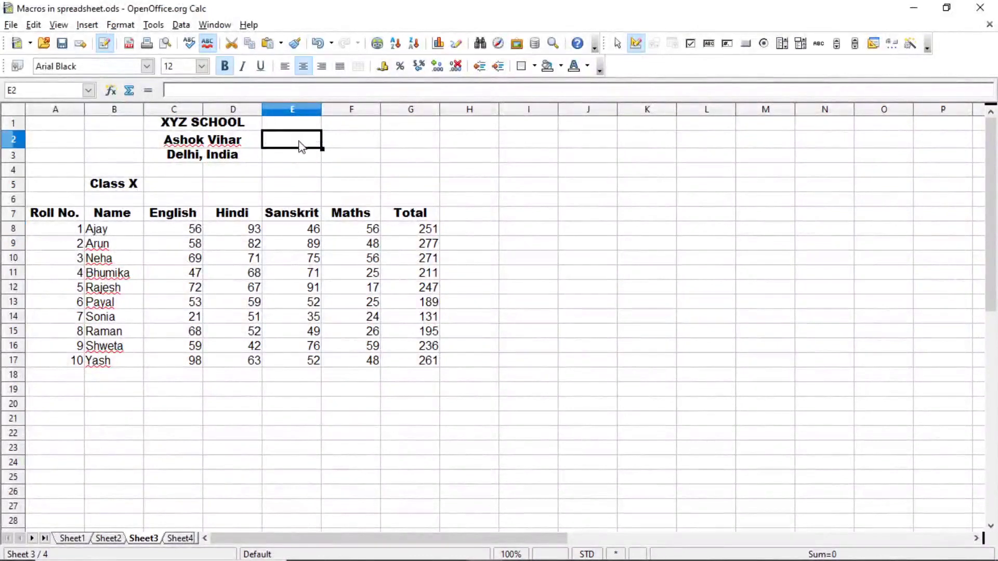
{"action": "left_click", "coordinate": [301, 216]}
{"action": "key", "text": "BackSpace"}
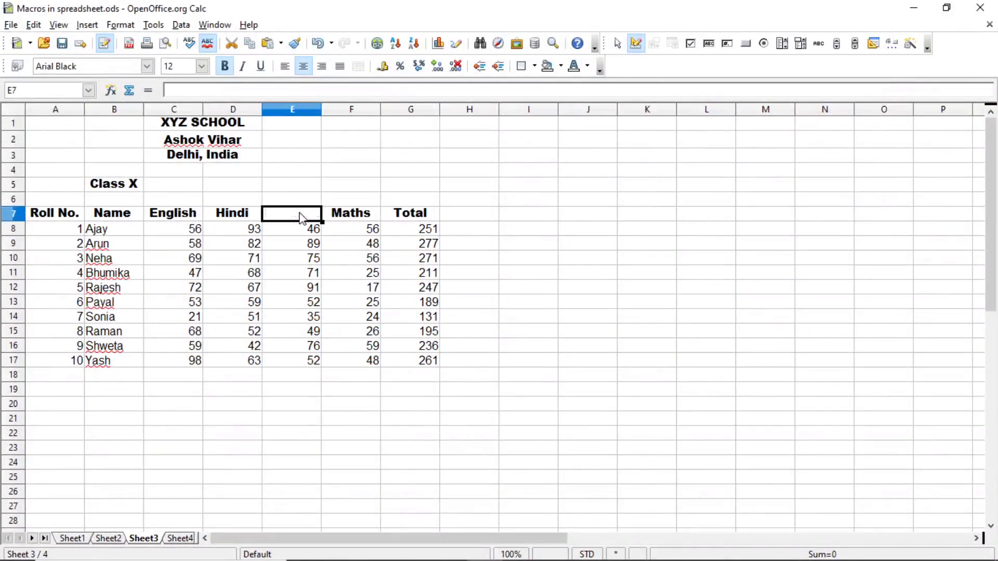
Step: Copy the marks in E8:E13 on Sheet3 into the range starting at E2
{"action": "left_click", "coordinate": [302, 237]}
{"action": "left_click_drag", "start_coordinate": [306, 239], "coordinate": [305, 302]}
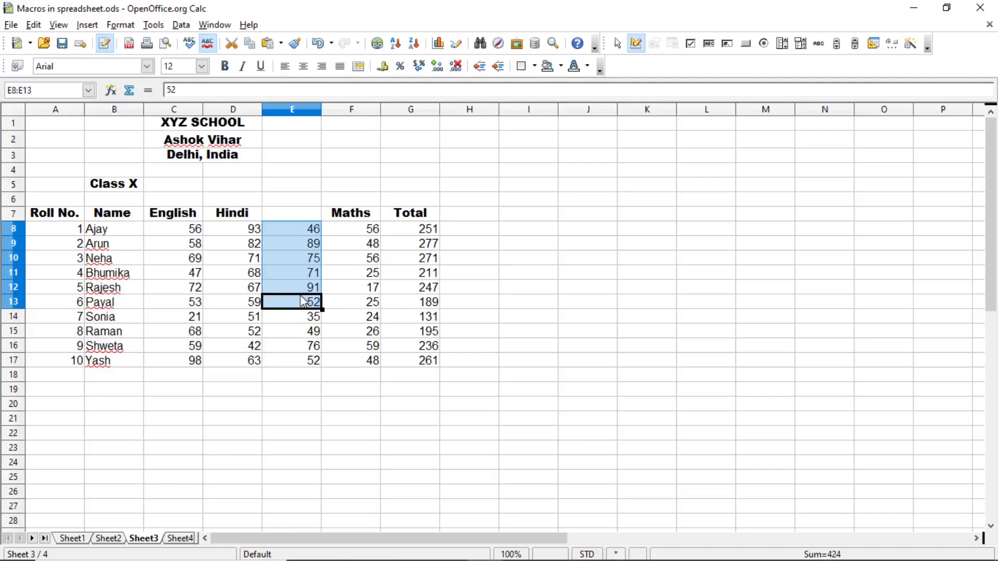
{"action": "left_click", "coordinate": [290, 147]}
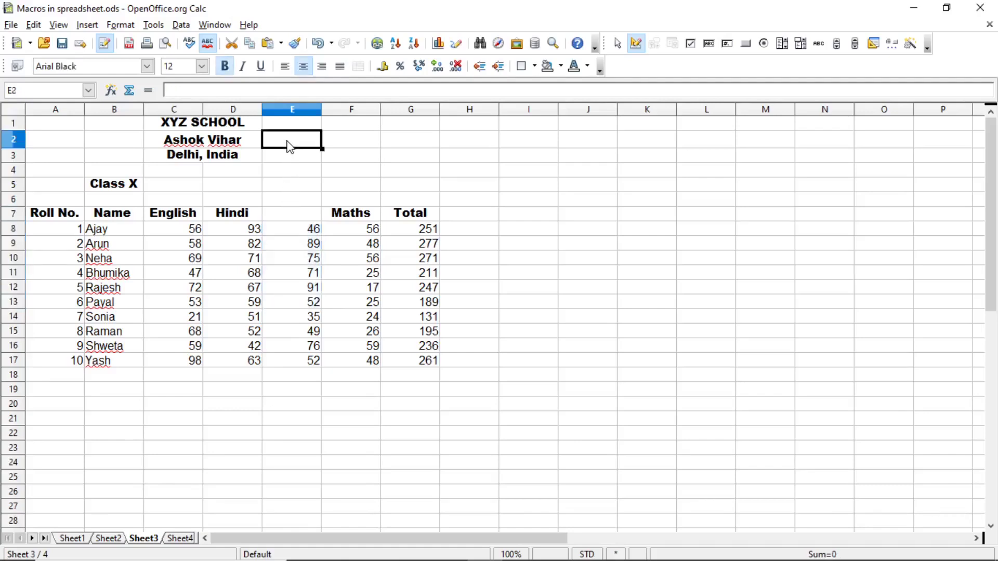
{"action": "key", "text": "ctrl+v"}
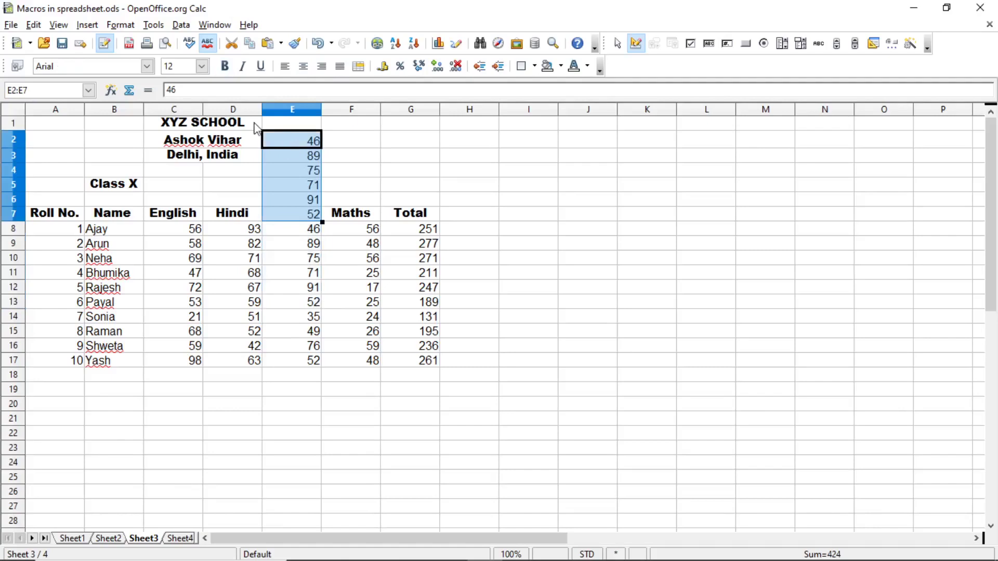
Step: Run the sort macro from Module1 of My Macros on the marks copied into column E of Sheet3, and return to the presentation
{"action": "left_click", "coordinate": [154, 29]}
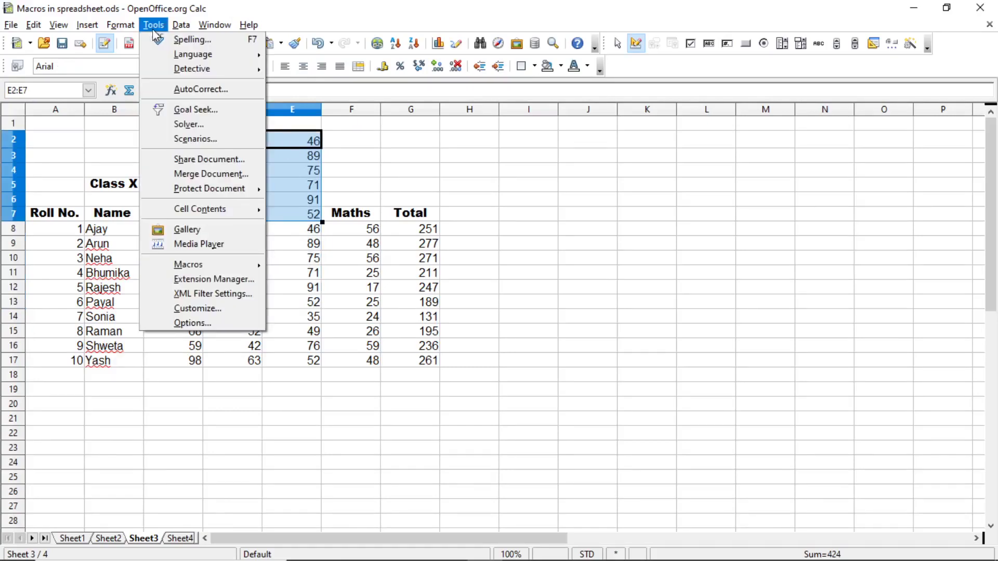
{"action": "mouse_move", "coordinate": [195, 266]}
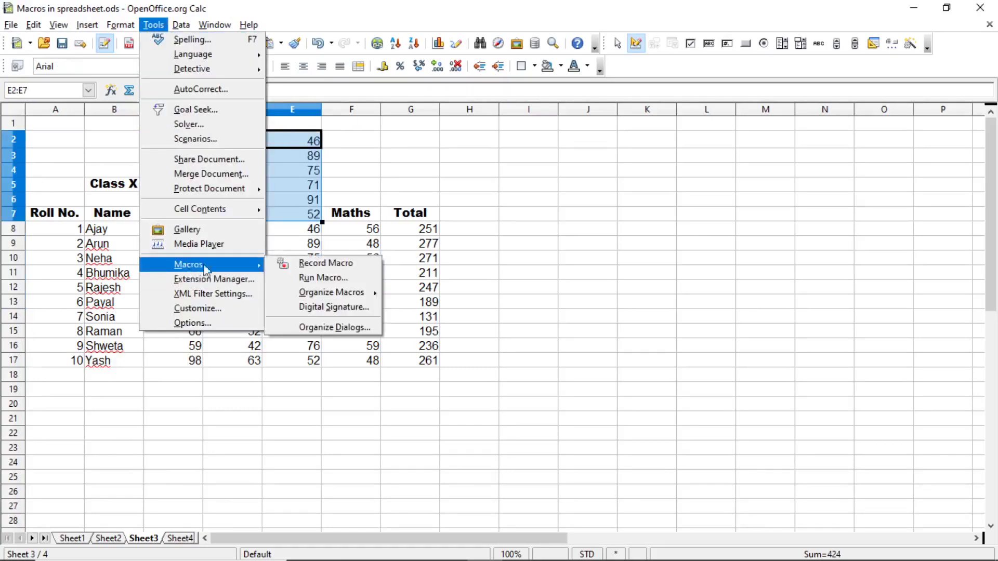
{"action": "left_click", "coordinate": [297, 279]}
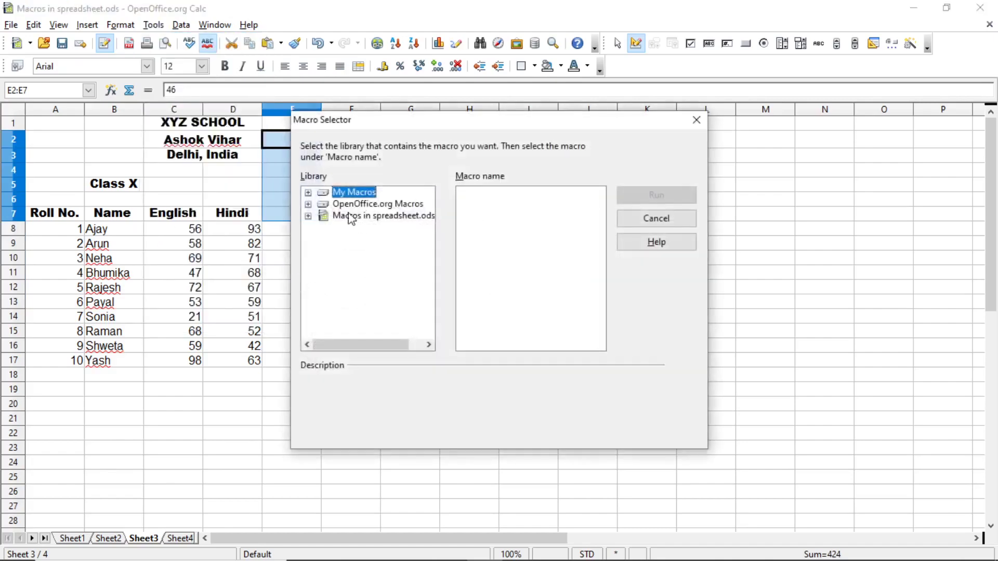
{"action": "double_click", "coordinate": [343, 193]}
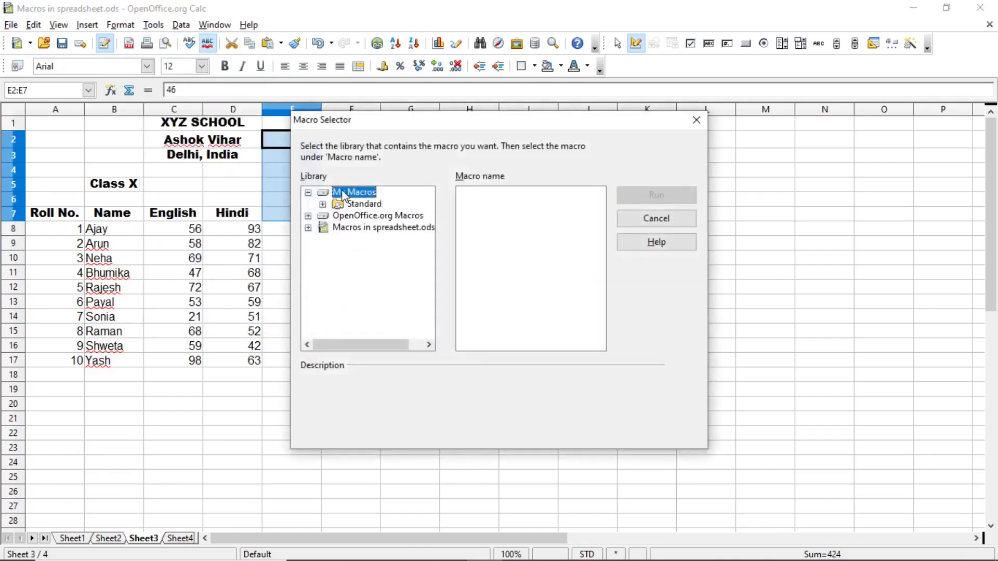
{"action": "double_click", "coordinate": [357, 205]}
{"action": "left_click", "coordinate": [364, 215]}
{"action": "left_click", "coordinate": [480, 227]}
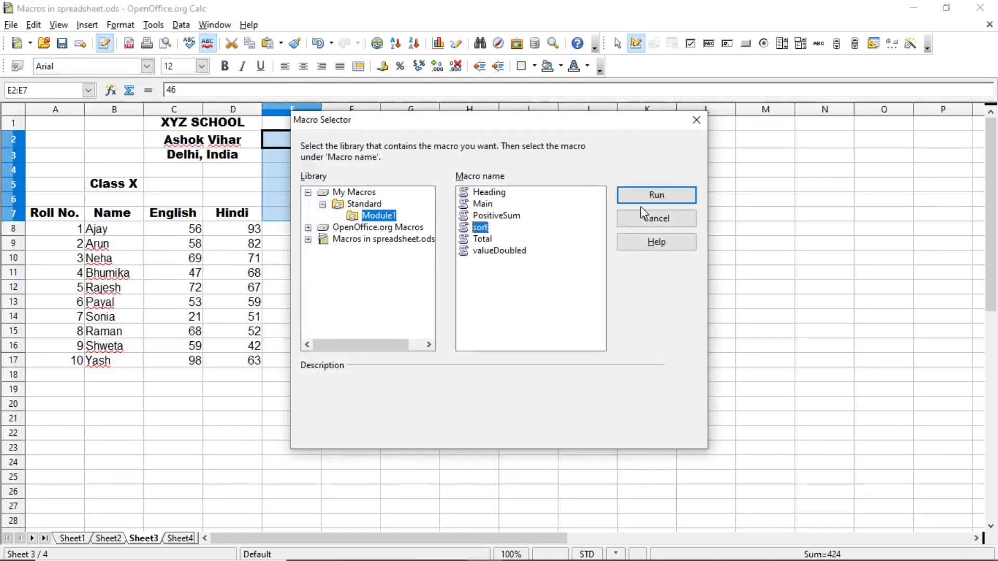
{"action": "left_click", "coordinate": [657, 195]}
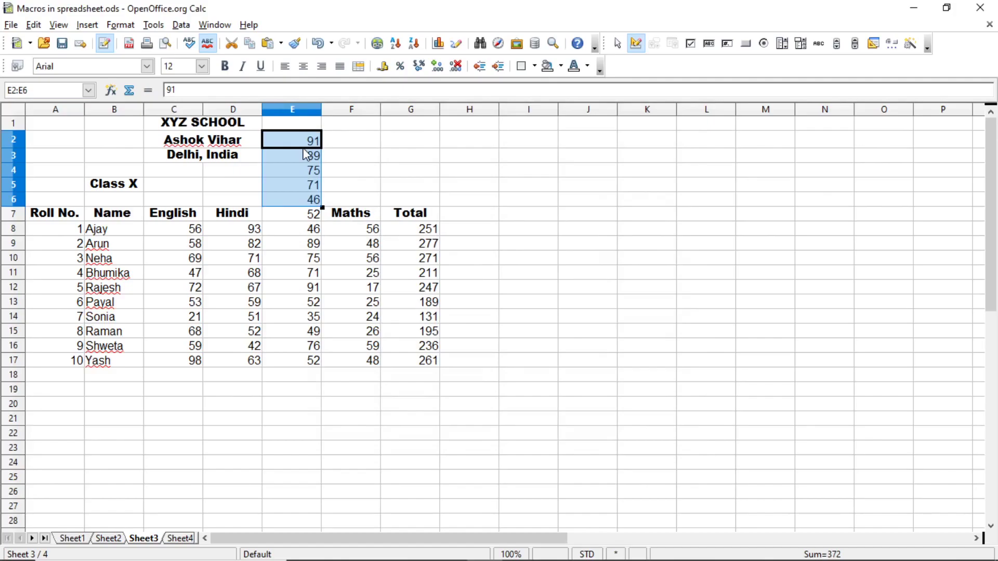
{"action": "key", "text": "alt+Tab"}
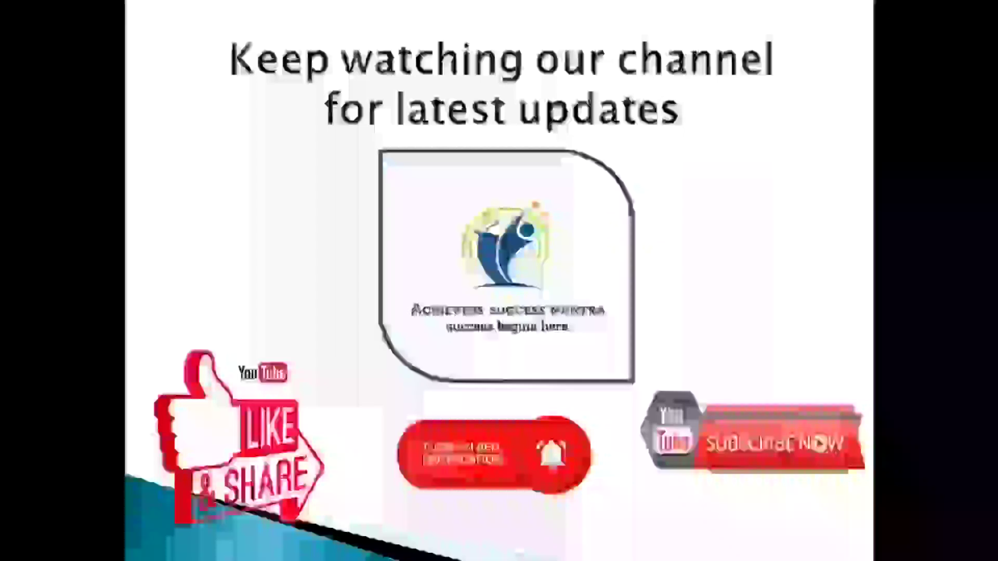